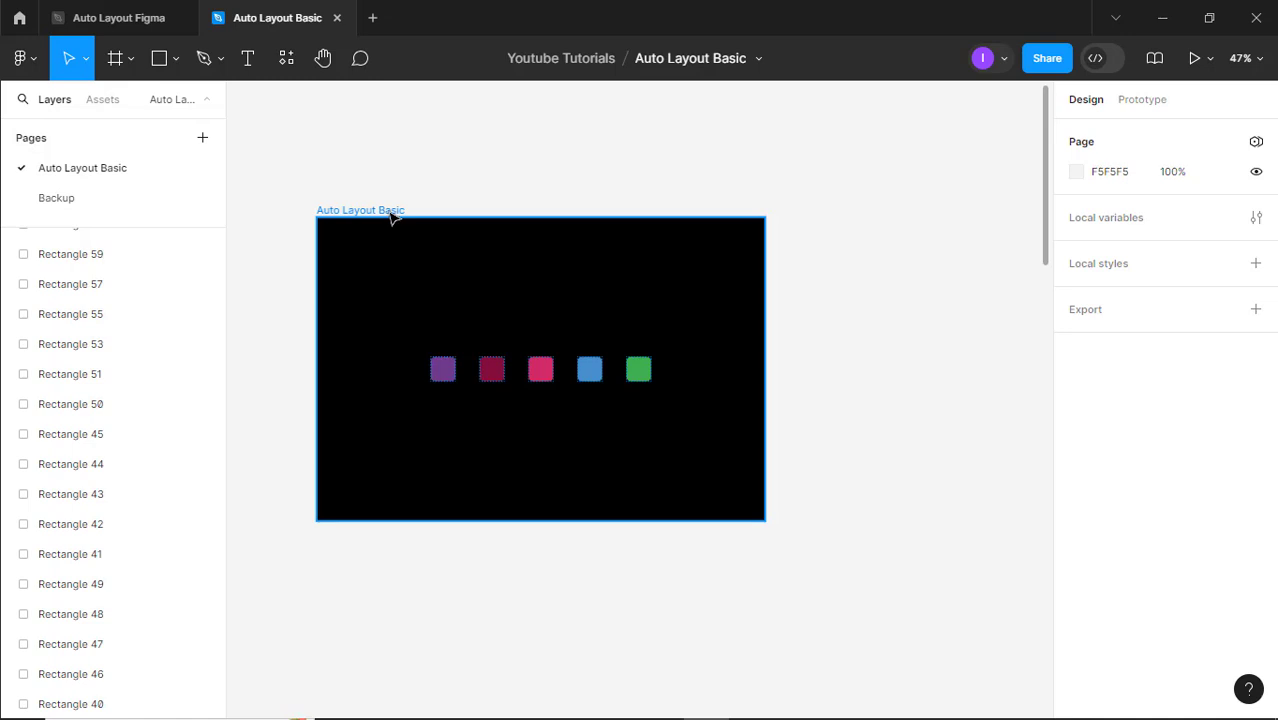
Try aligning the horizontal squares in the Auto Layout Basic frame to its sides, top and bottom, and return them to center
click(391, 215)
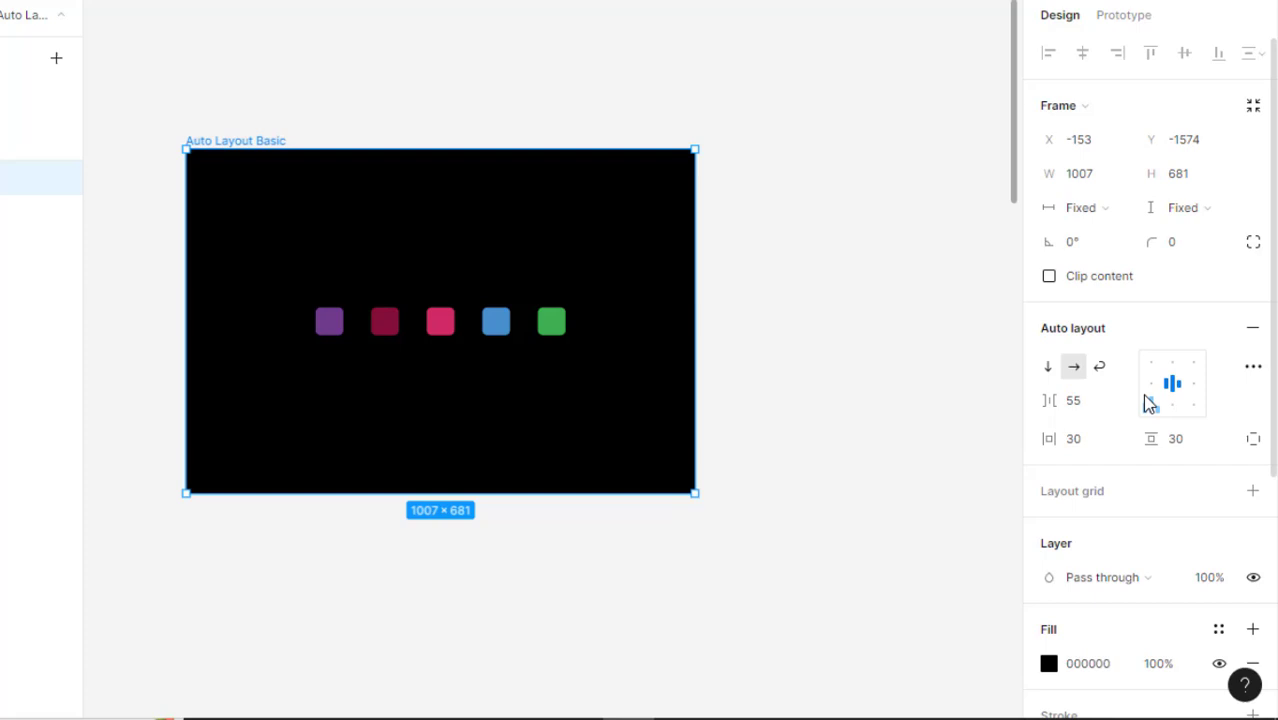
click(1164, 430)
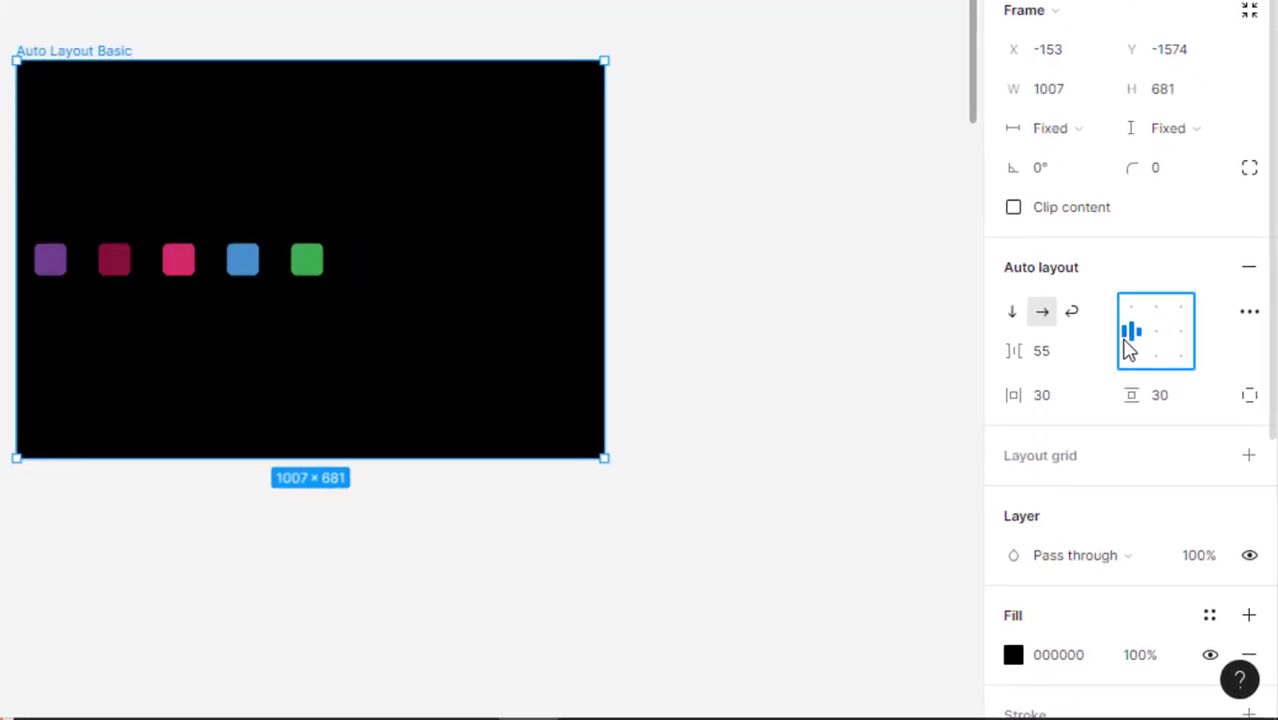
click(1186, 335)
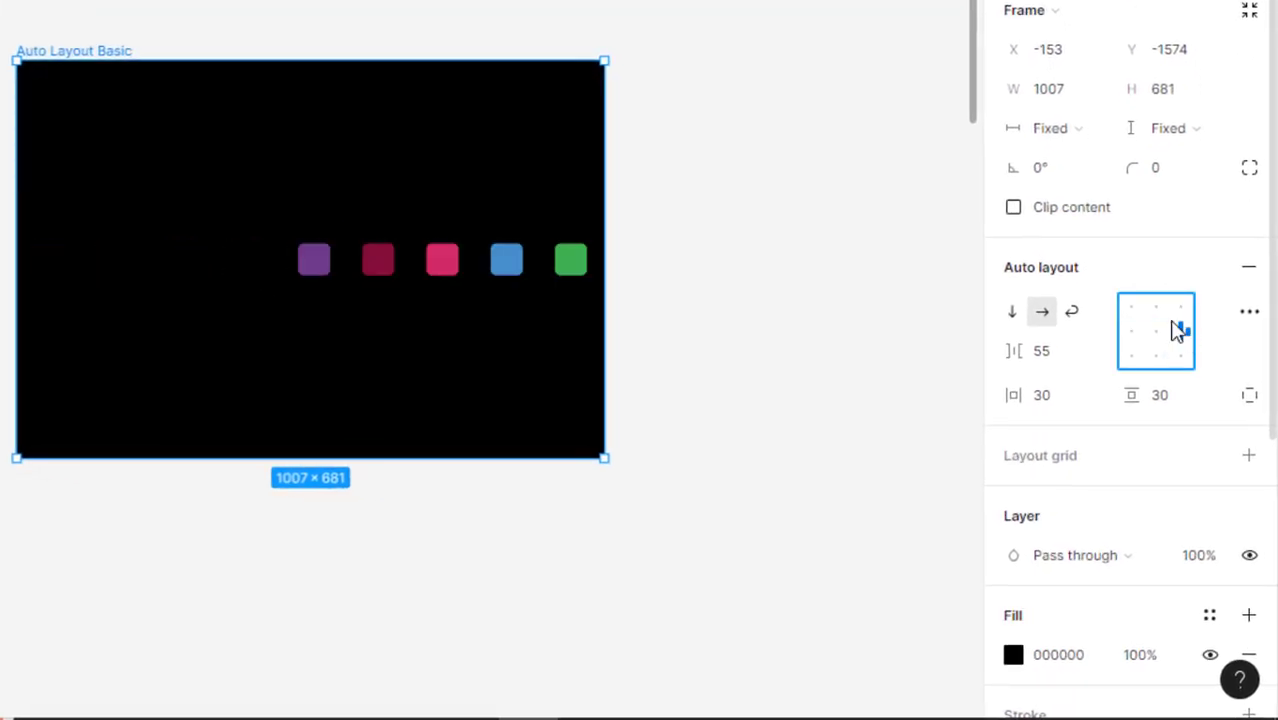
click(1157, 305)
click(1156, 355)
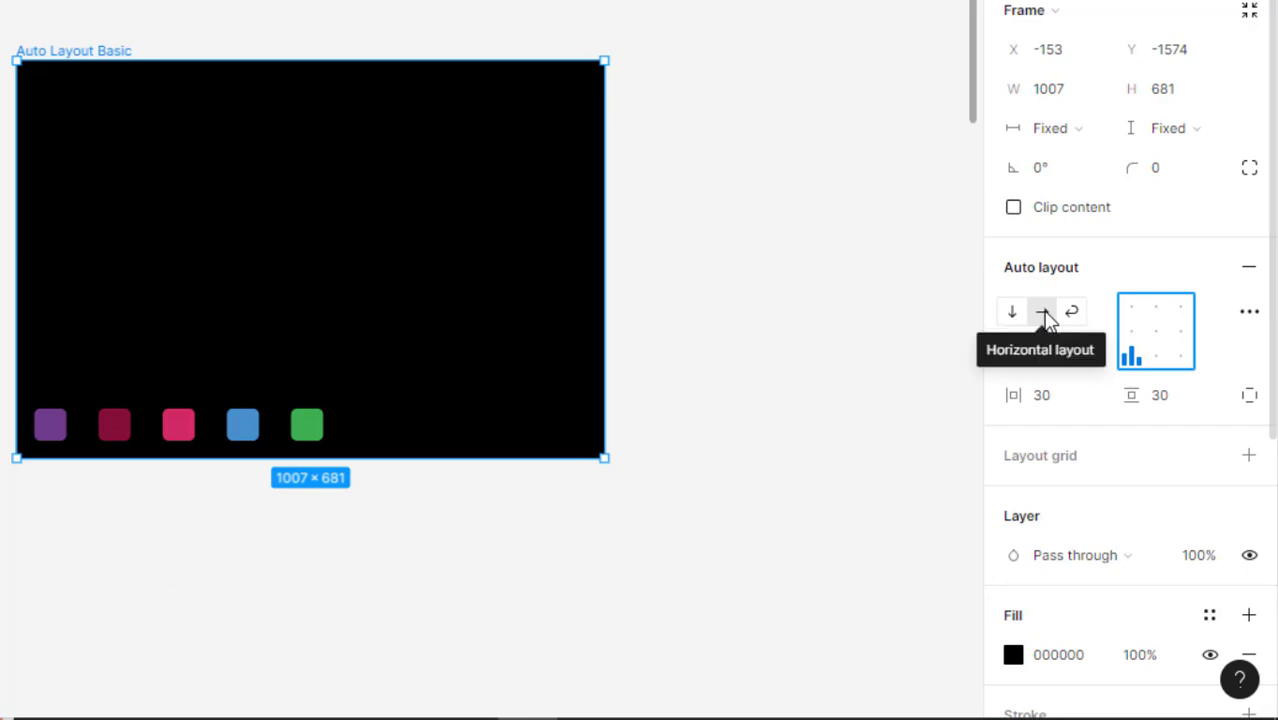
click(1153, 341)
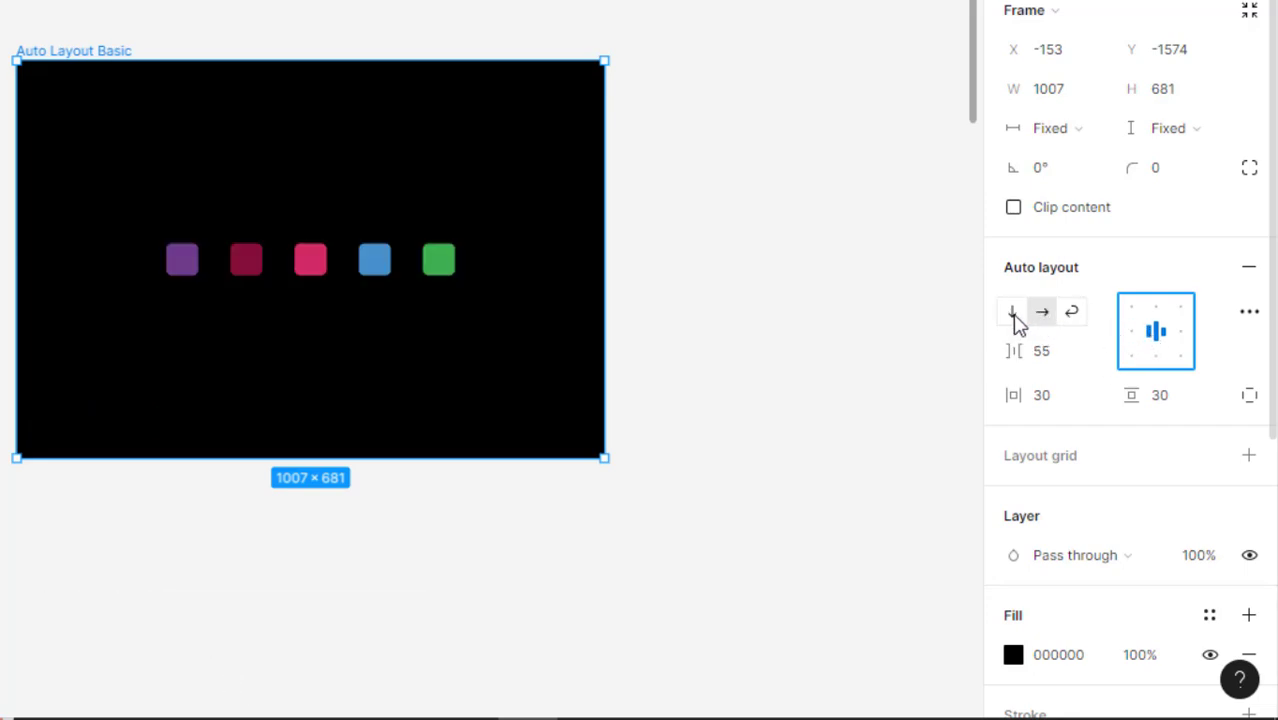
Switch the Auto Layout Basic frame to vertical layout and enlarge it to about 1304 × 824
click(1012, 316)
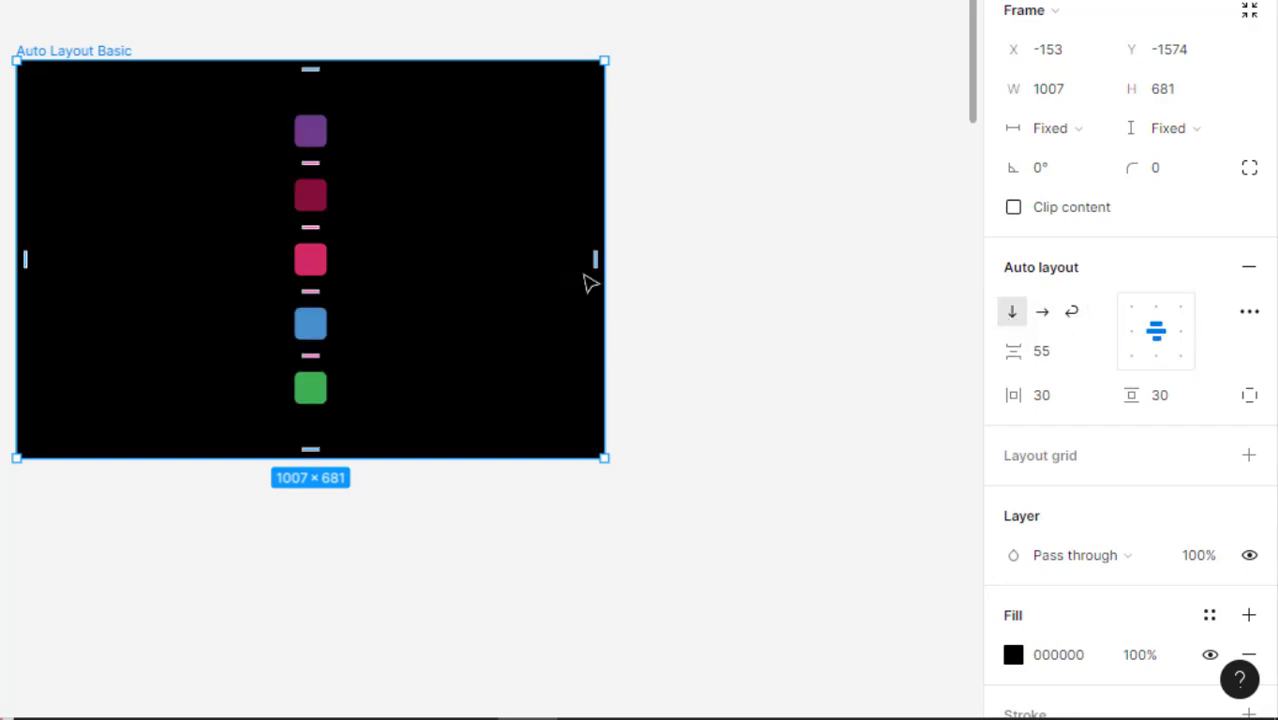
drag(601, 308, 780, 307)
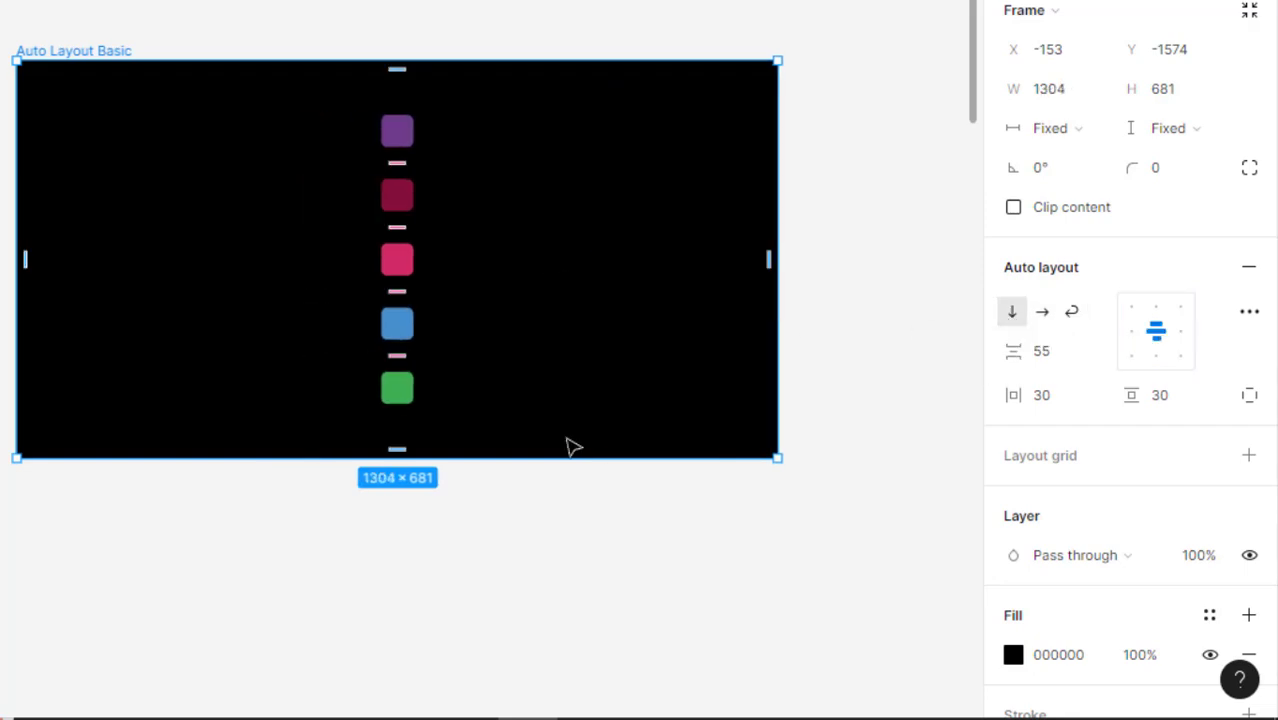
drag(566, 463, 565, 549)
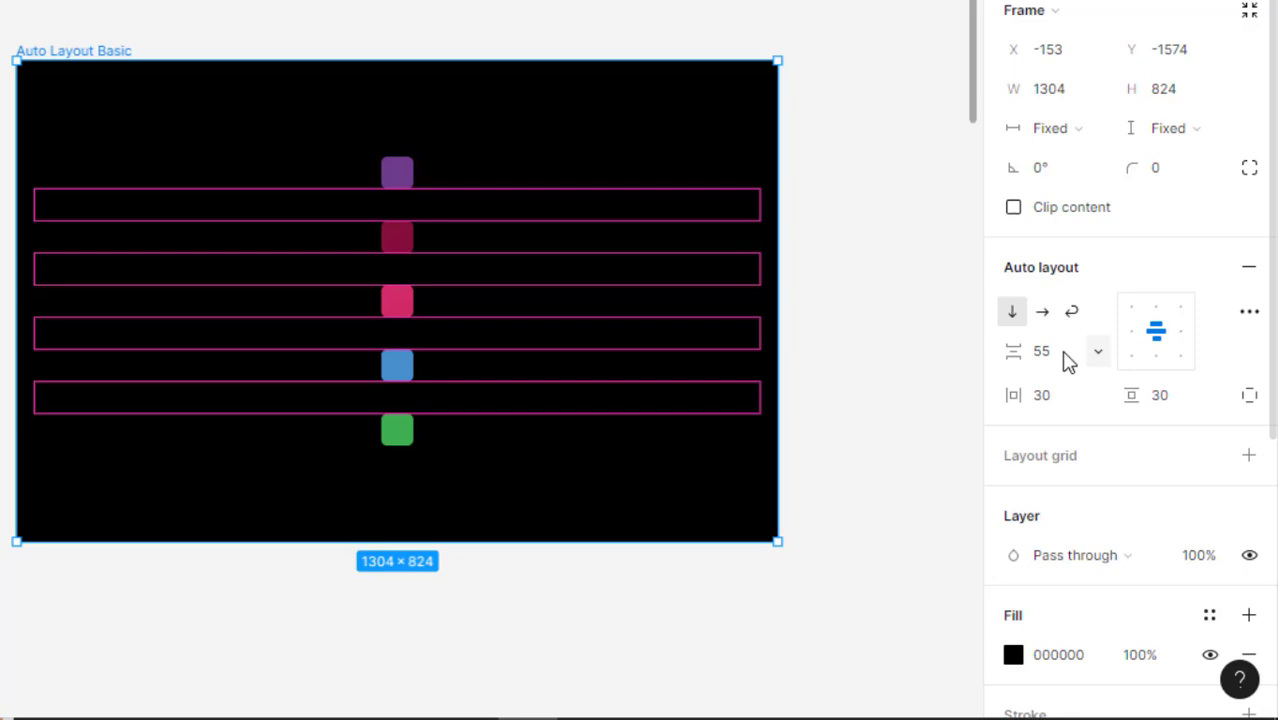
Try the left, top center, bottom center and right alignments on the vertical stack of squares
click(1128, 336)
click(1156, 306)
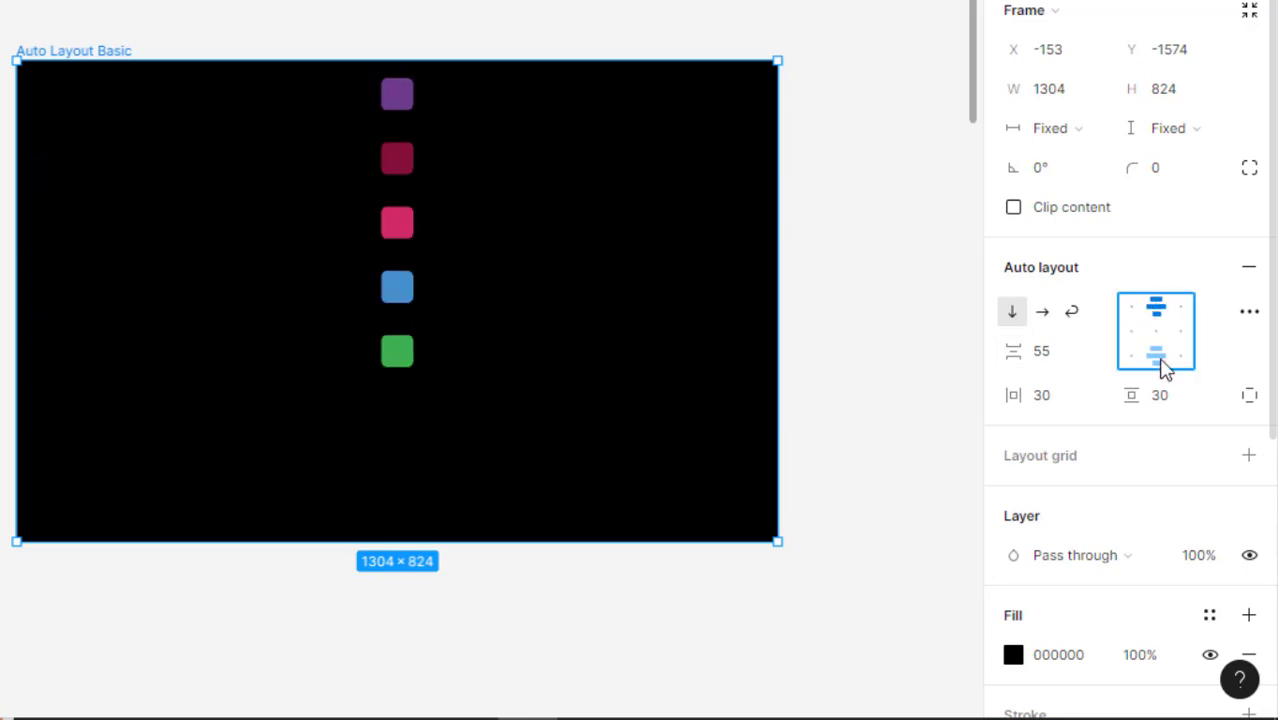
click(1160, 360)
click(1179, 332)
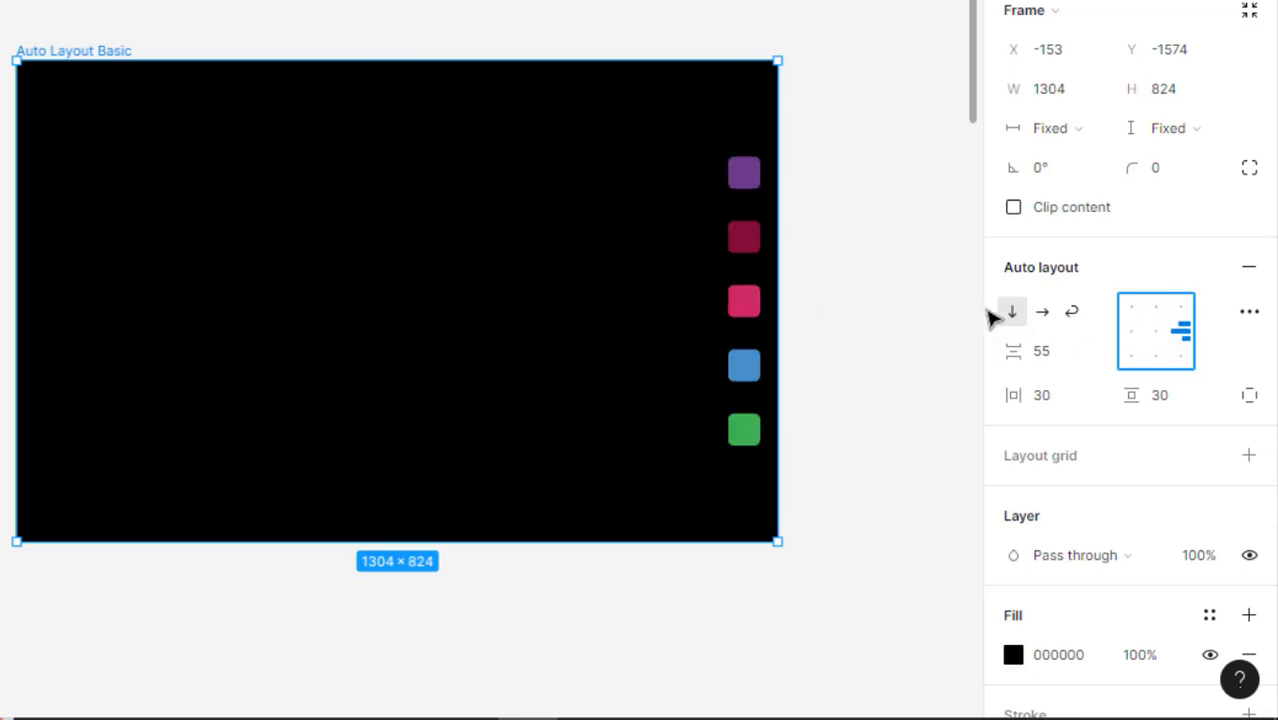
Set the Auto Layout Basic frame to wrap layout and narrow it to about 1264 wide
click(1071, 316)
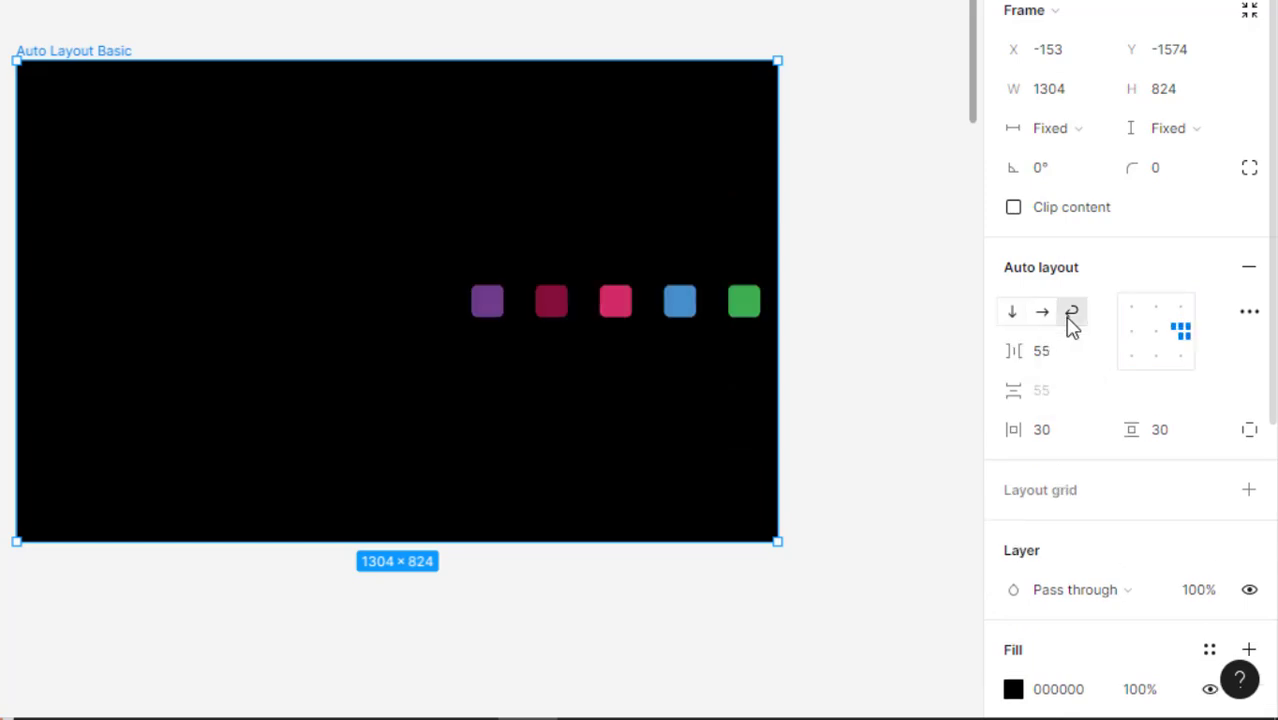
click(824, 375)
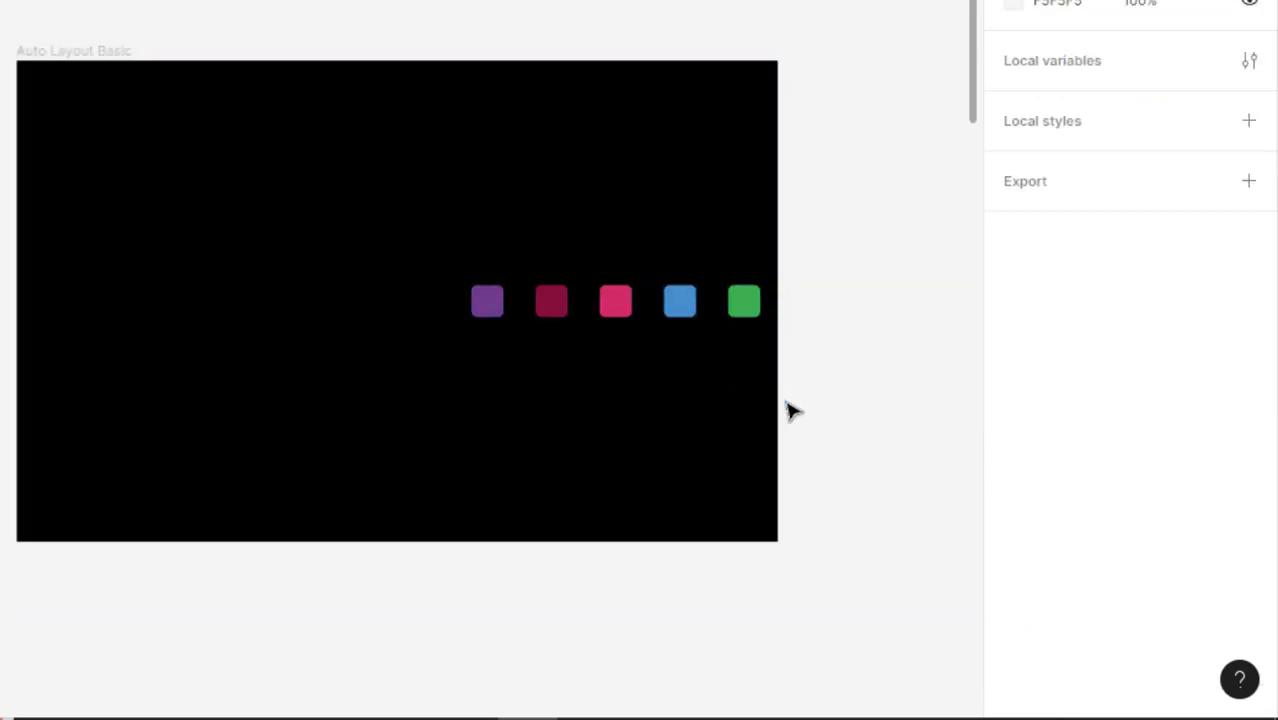
click(118, 60)
drag(776, 408, 754, 445)
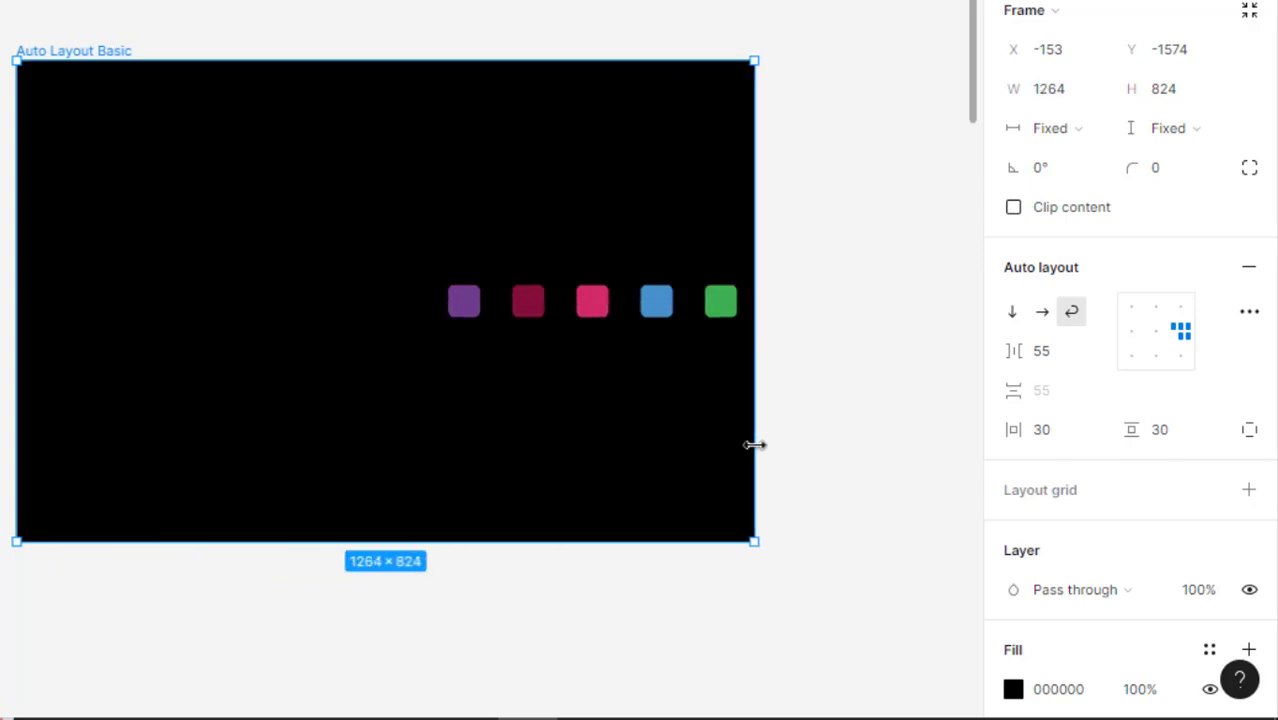
Align the wrapped squares to the center of the frame and narrow the frame to about 1257 wide
click(1156, 331)
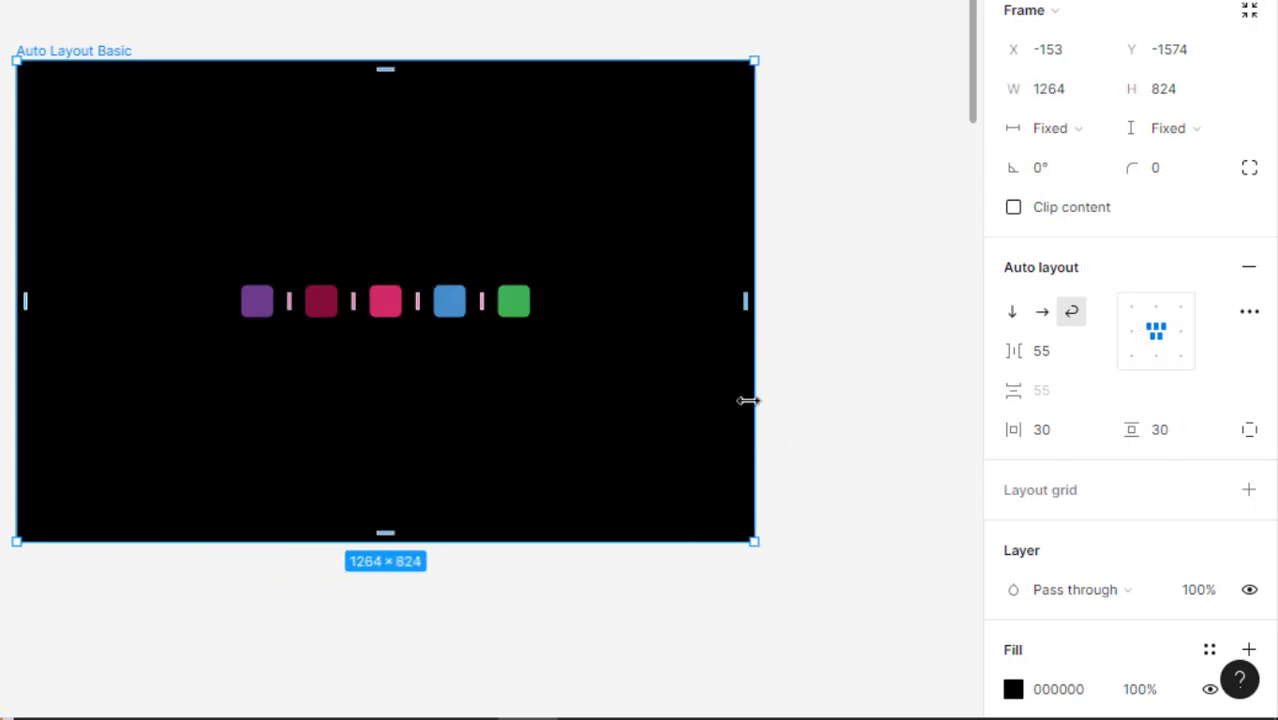
drag(748, 400, 748, 451)
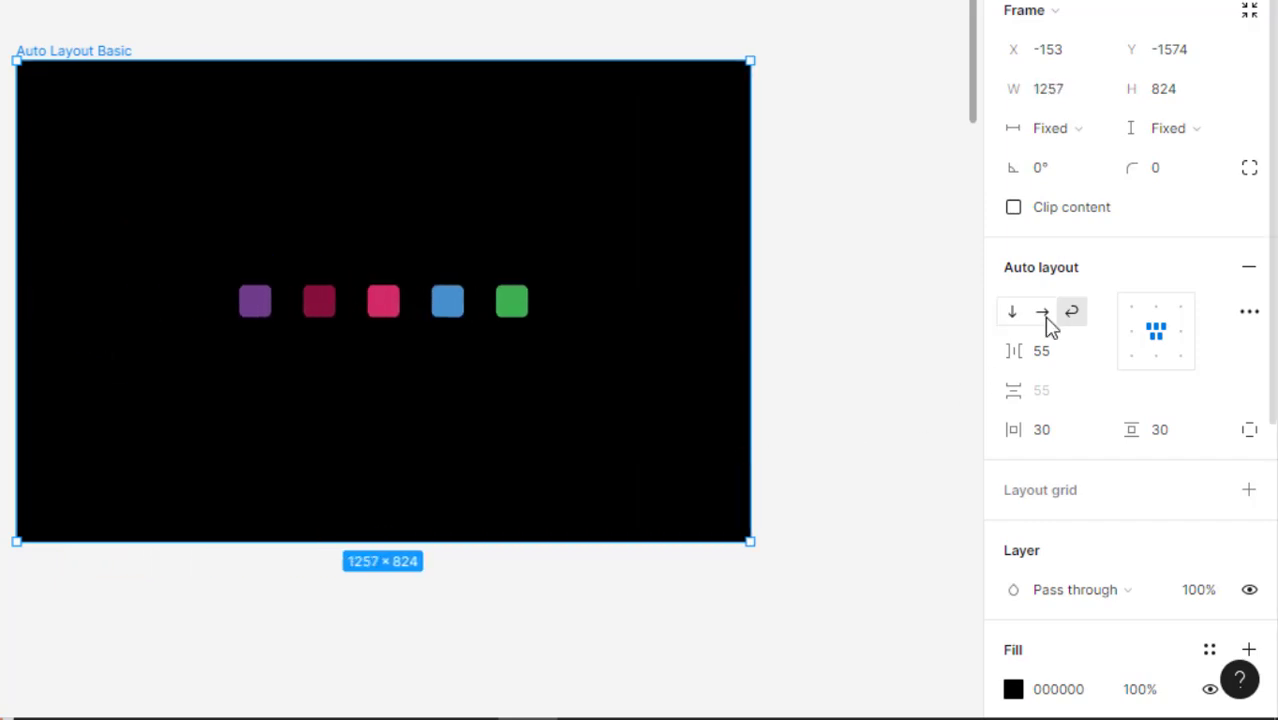
drag(790, 434, 783, 266)
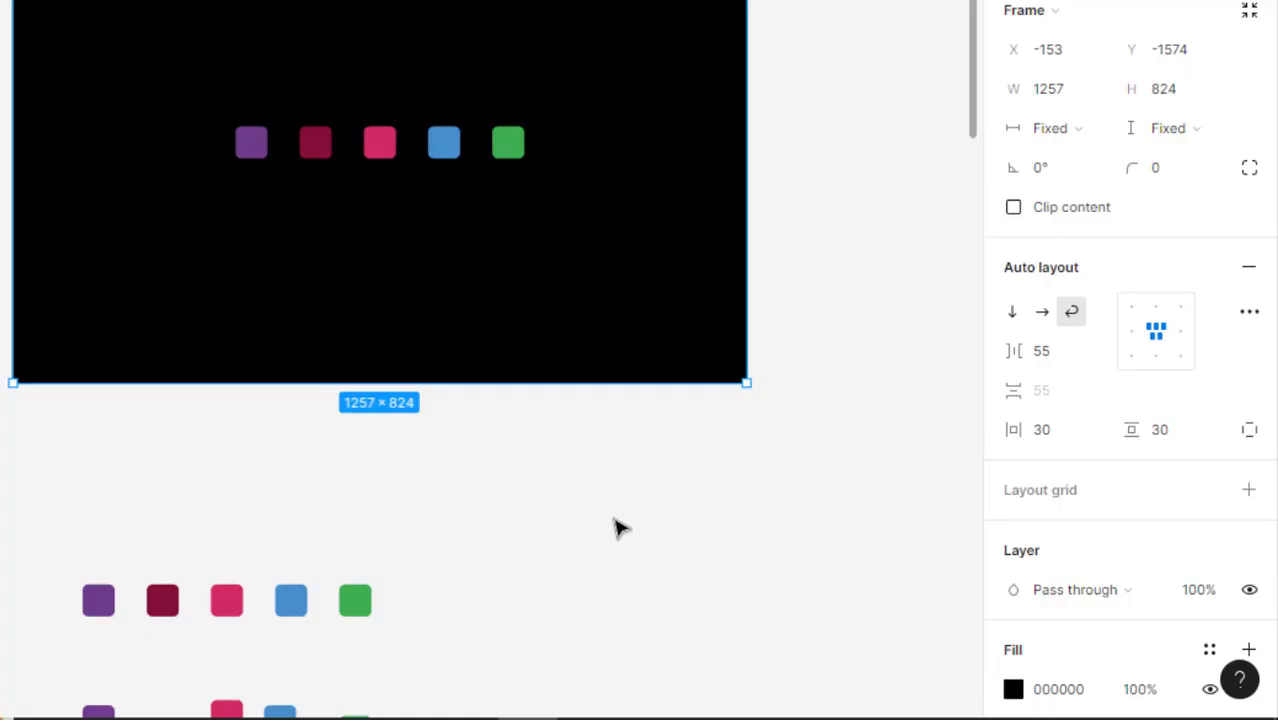
Add auto layout to the evenly aligned row of five loose squares below the black frame
scroll(619, 528, down, 3)
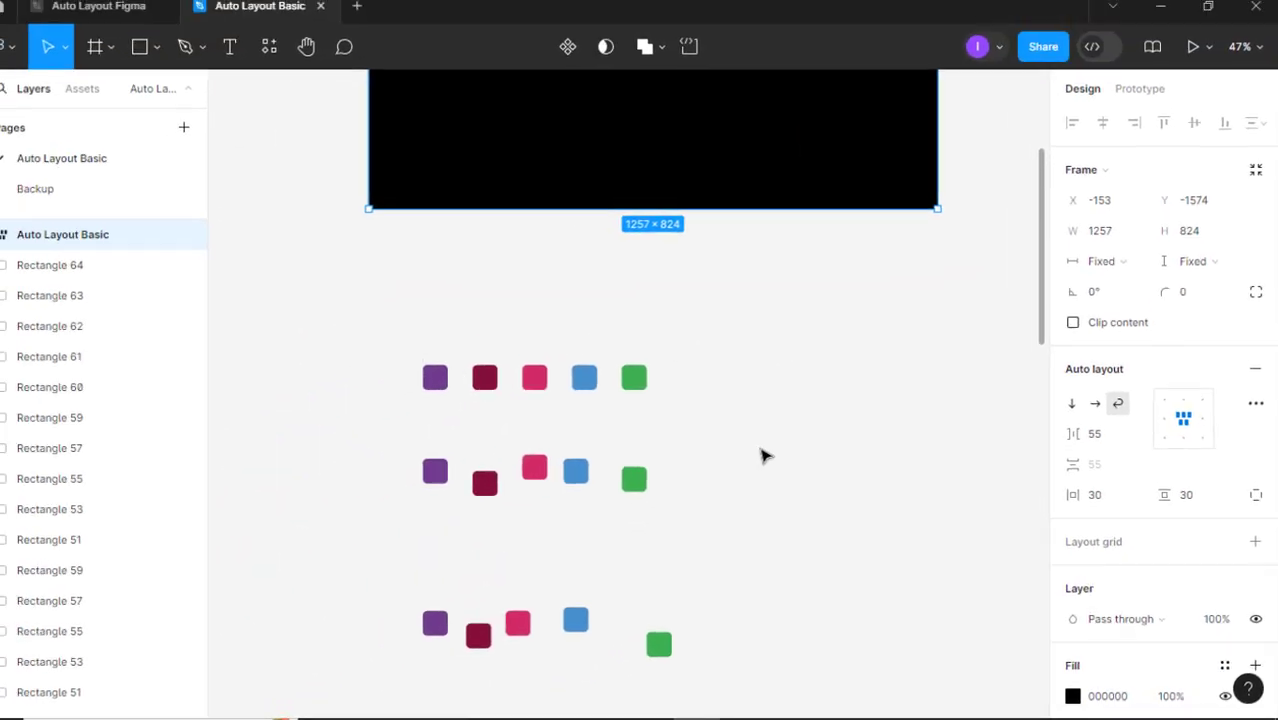
scroll(584, 399, up, 5)
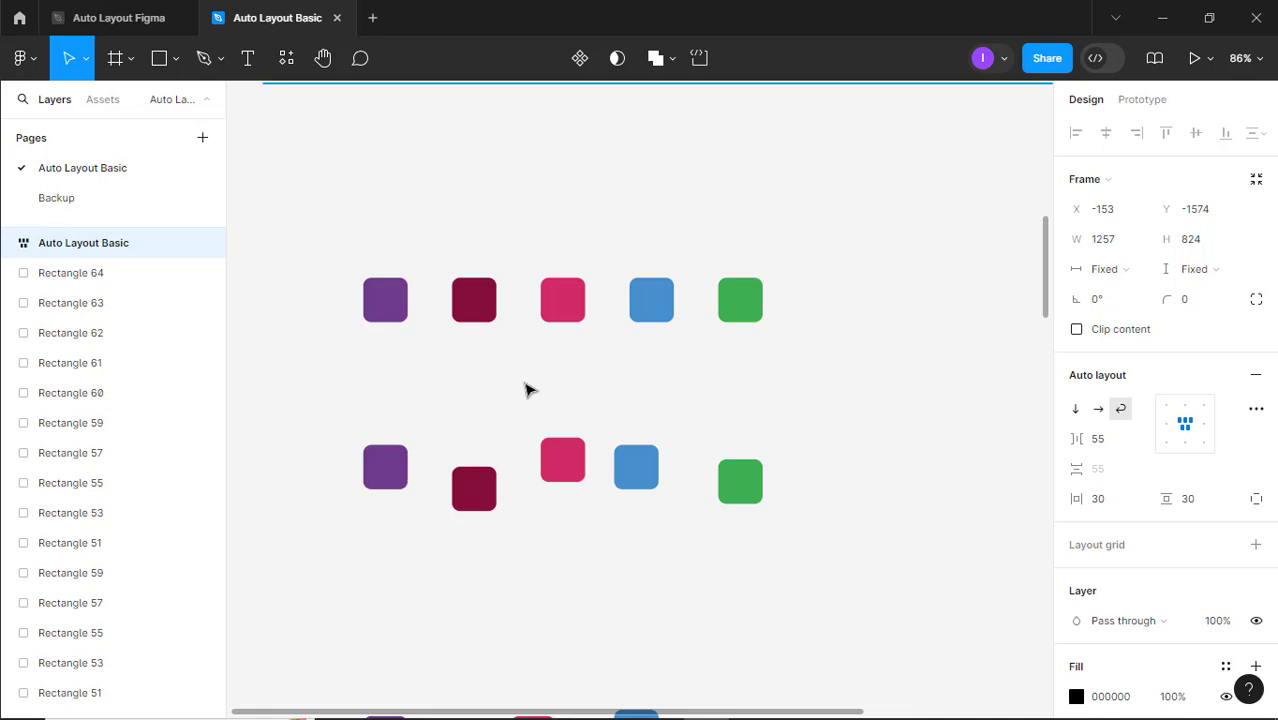
drag(329, 244, 885, 374)
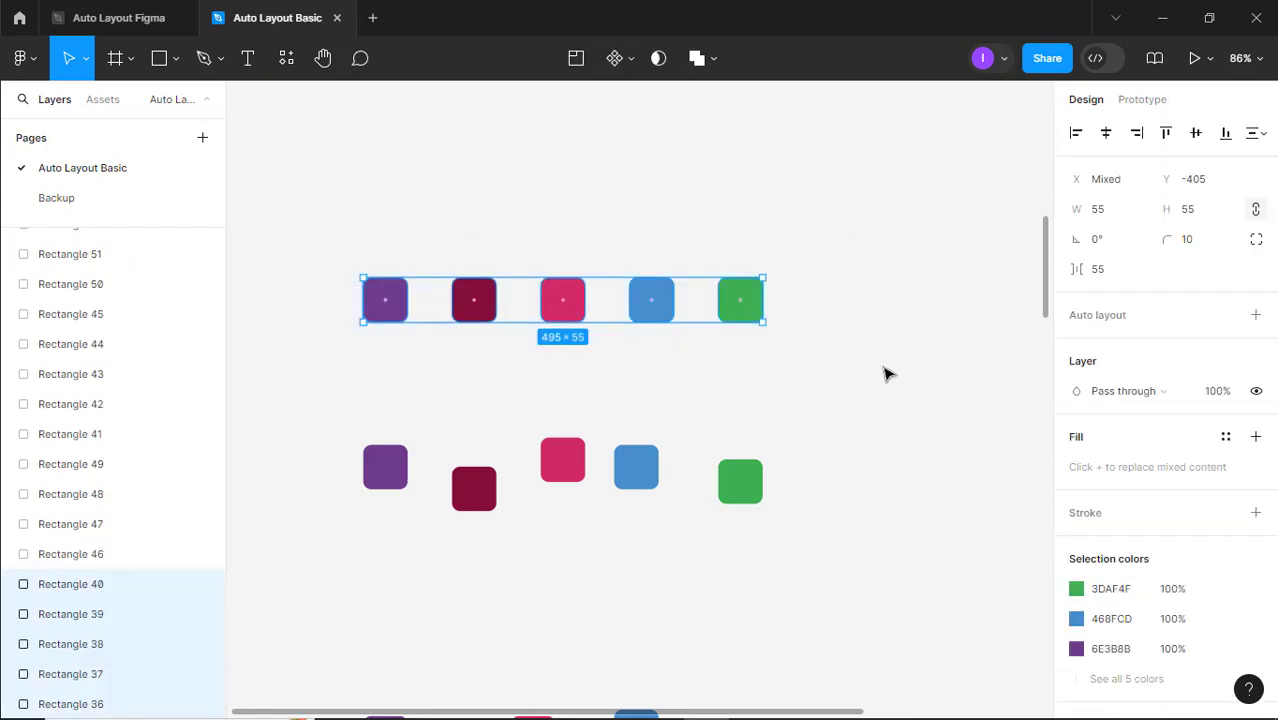
key(shift+a)
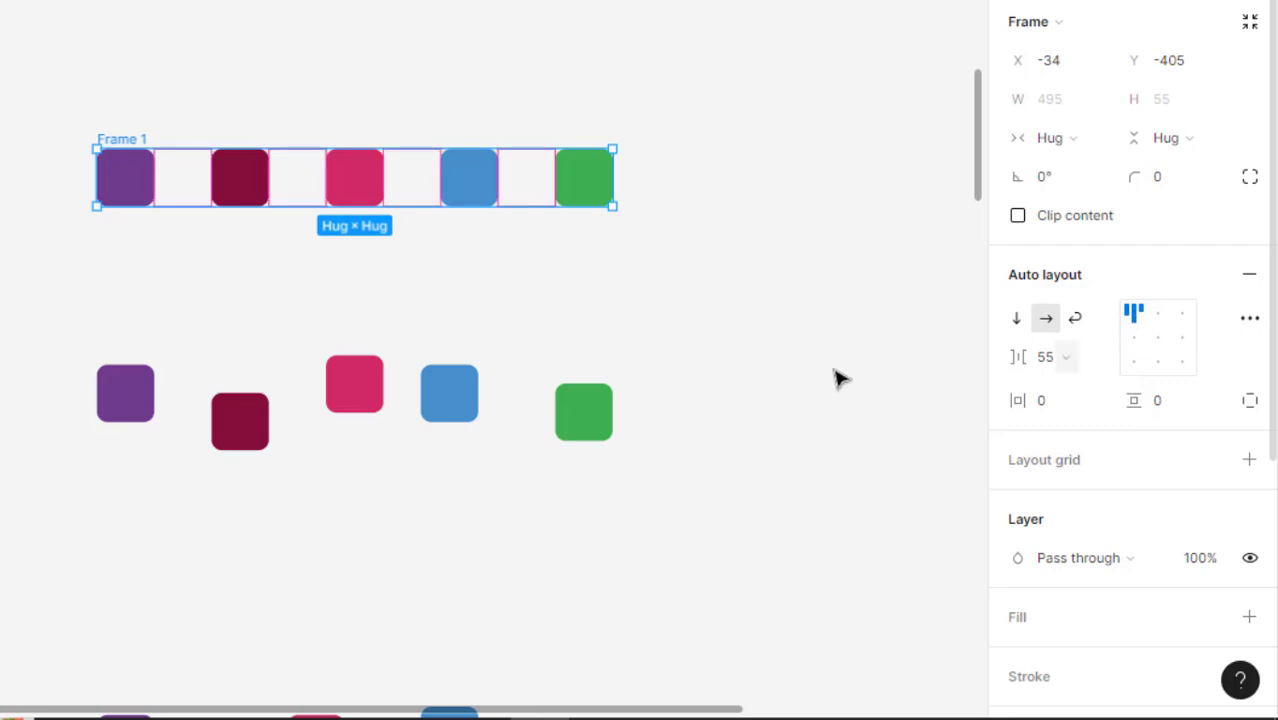
drag(798, 379, 800, 333)
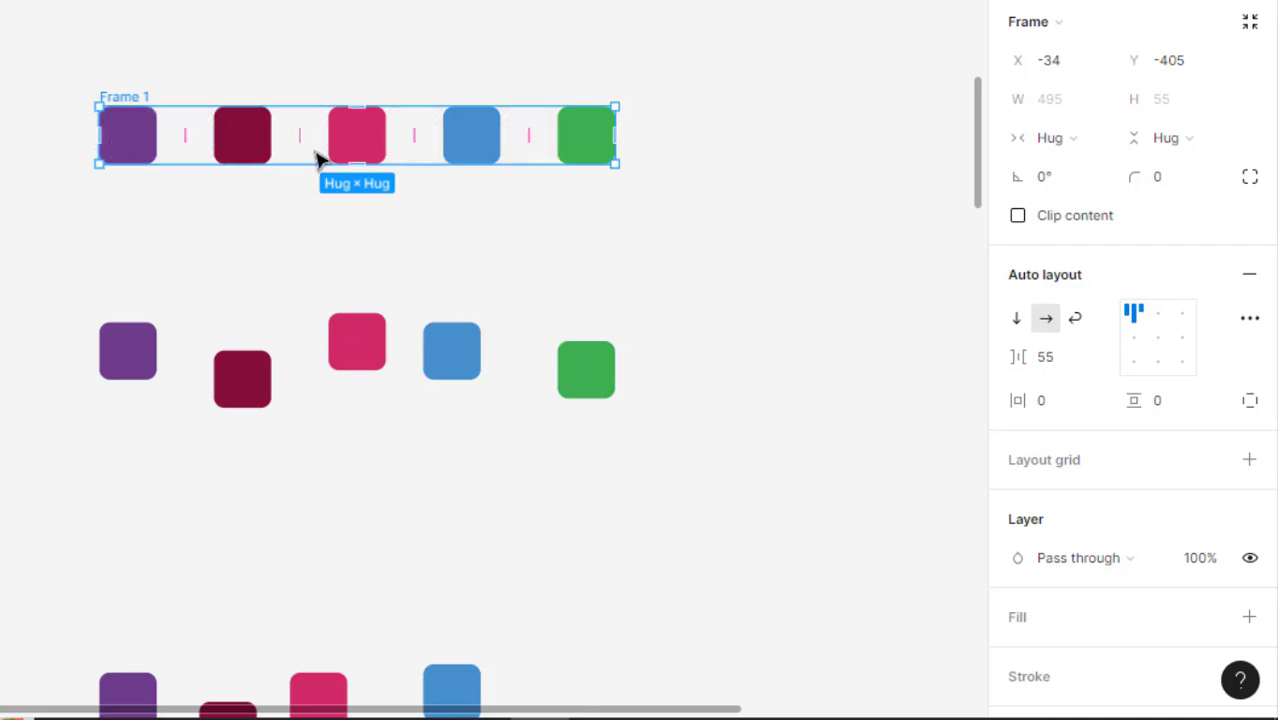
Add auto layout to the second row of five slightly staggered squares
click(222, 249)
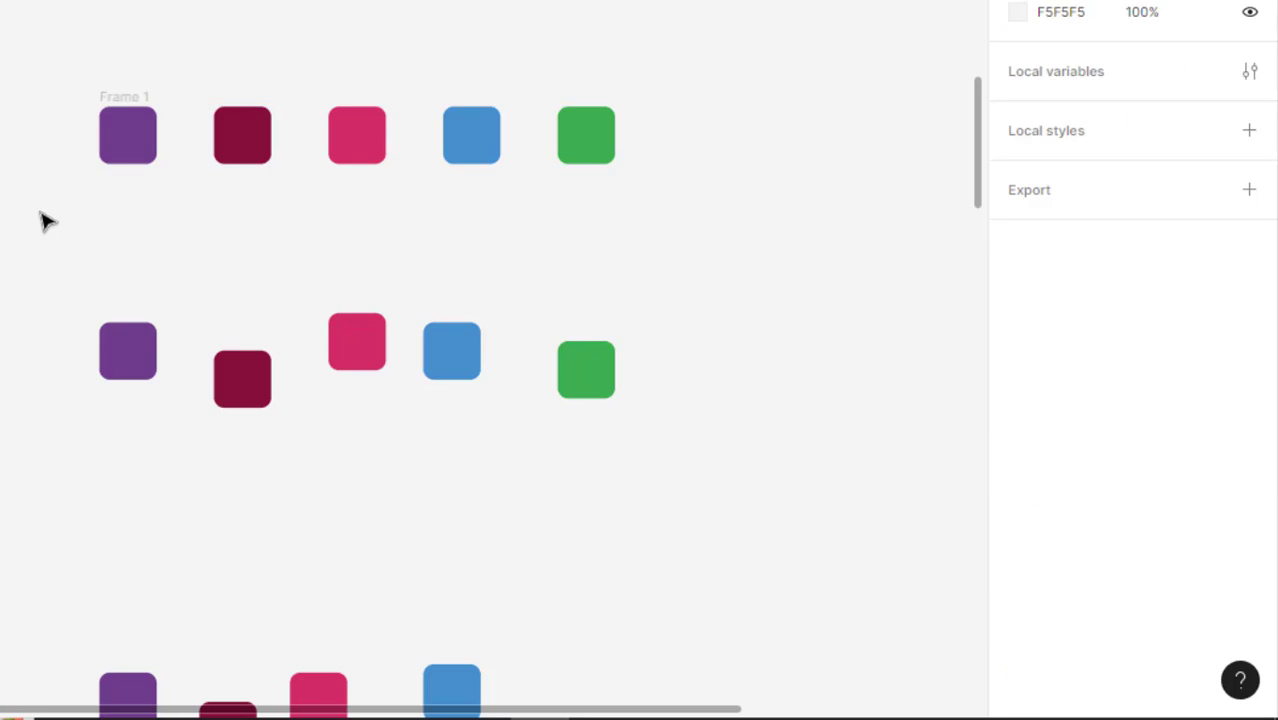
drag(68, 242, 781, 459)
key(shift+a)
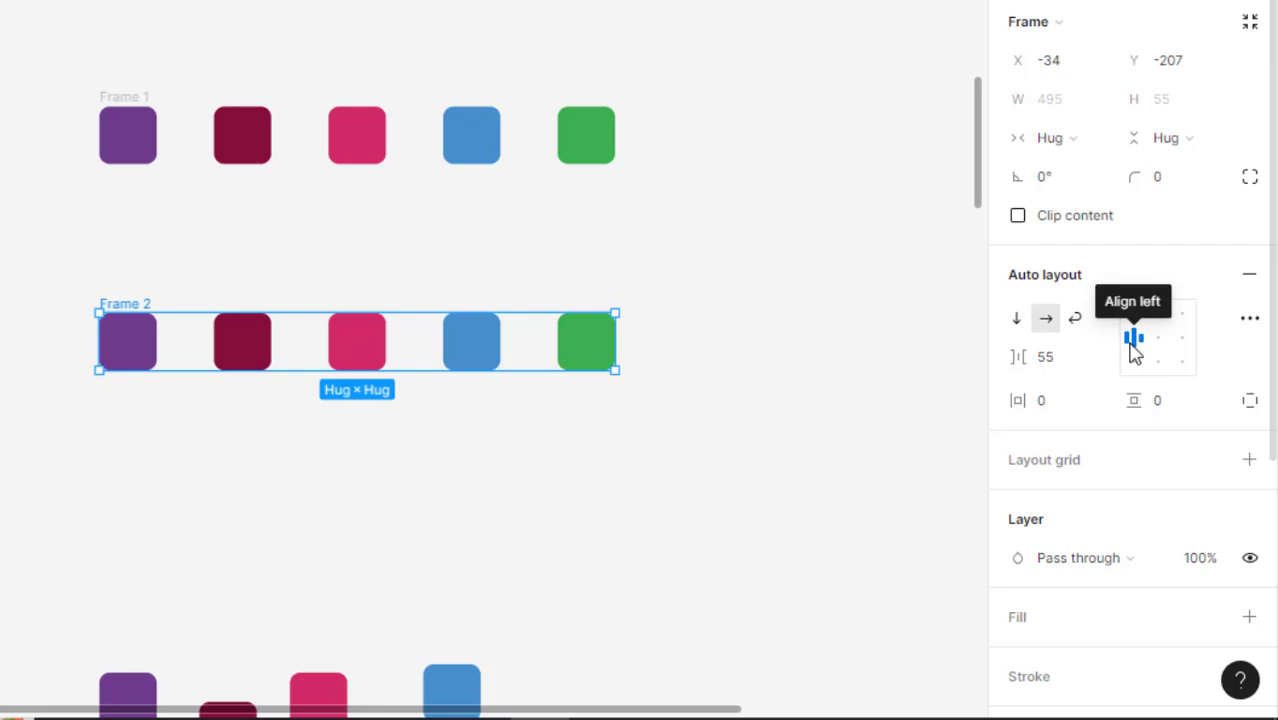
Add auto layout to the third, most unevenly scattered row of five squares
scroll(268, 375, down, 1)
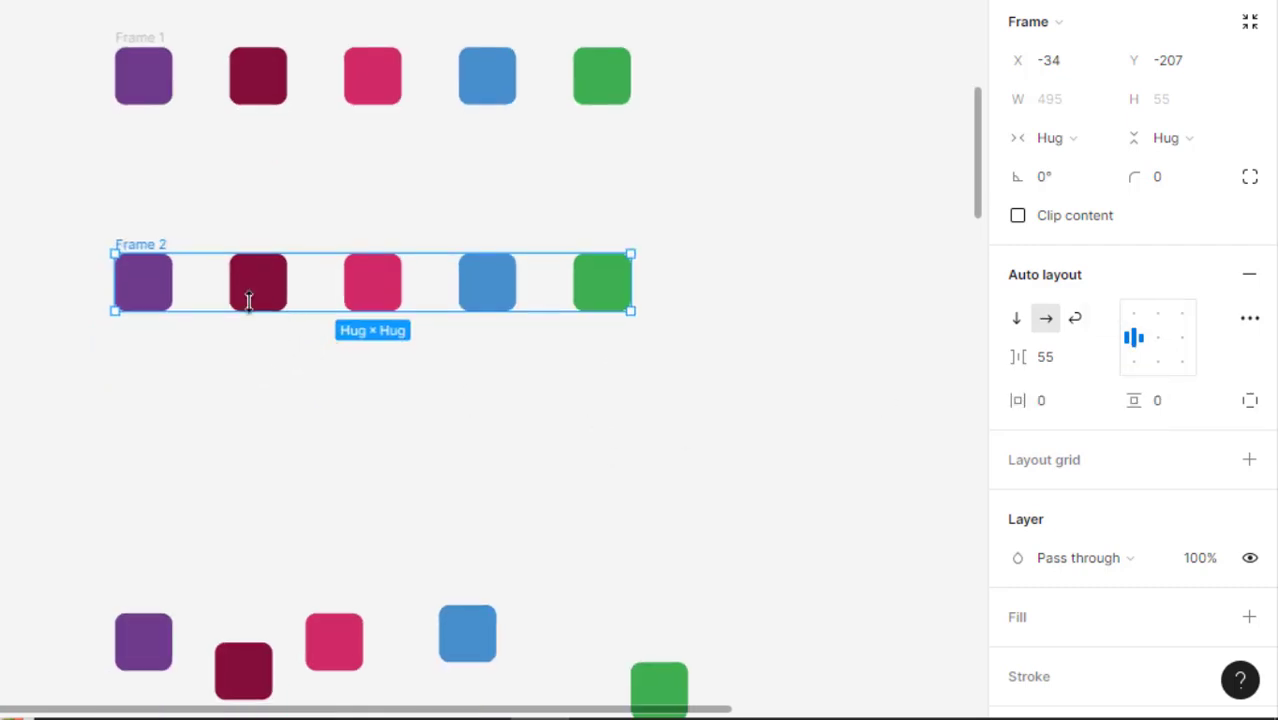
scroll(372, 435, down, 4)
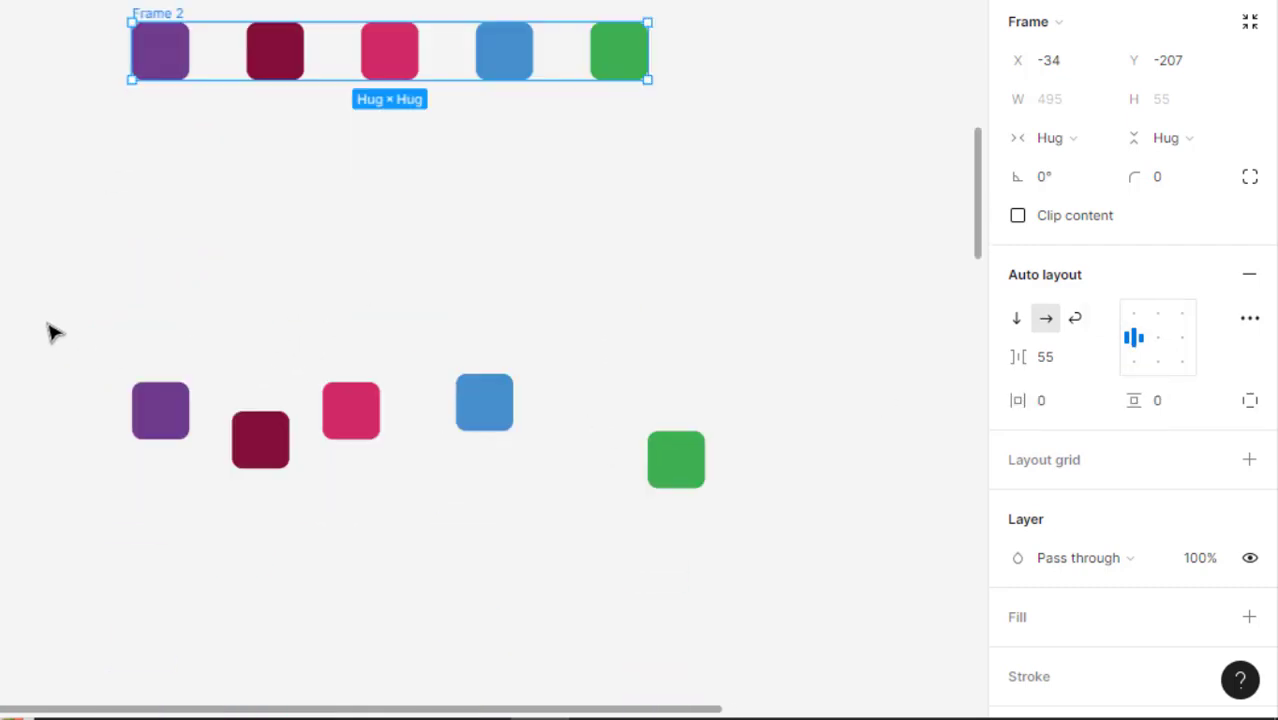
click(343, 450)
drag(40, 294, 755, 540)
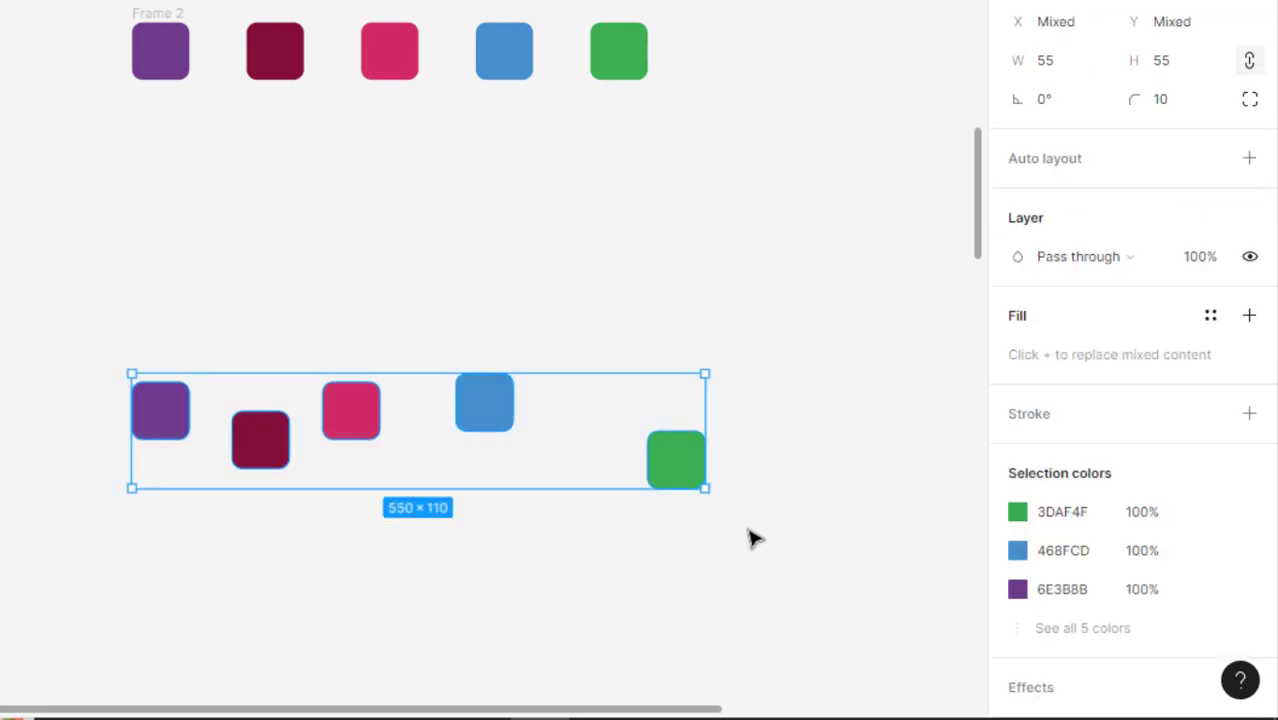
key(shift+a)
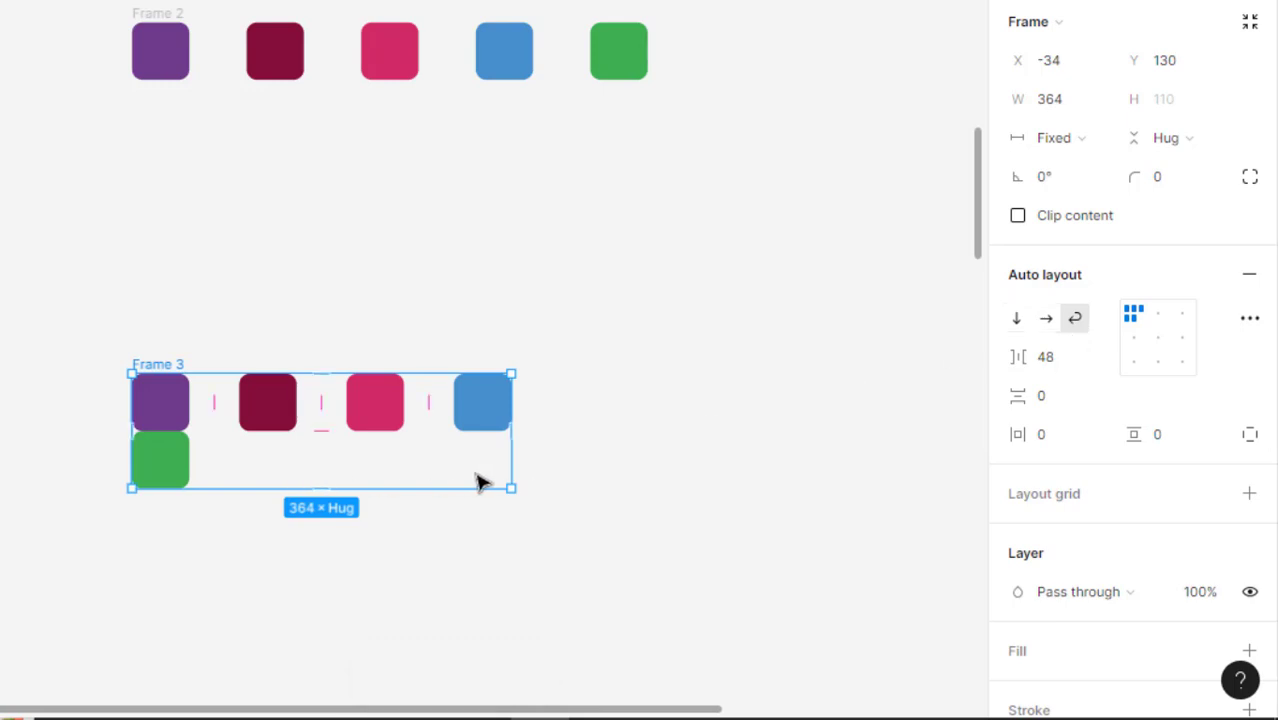
Set the vertical gap of the wrapped Frame 3 to 30 and widen the frame to about 566
click(1066, 400)
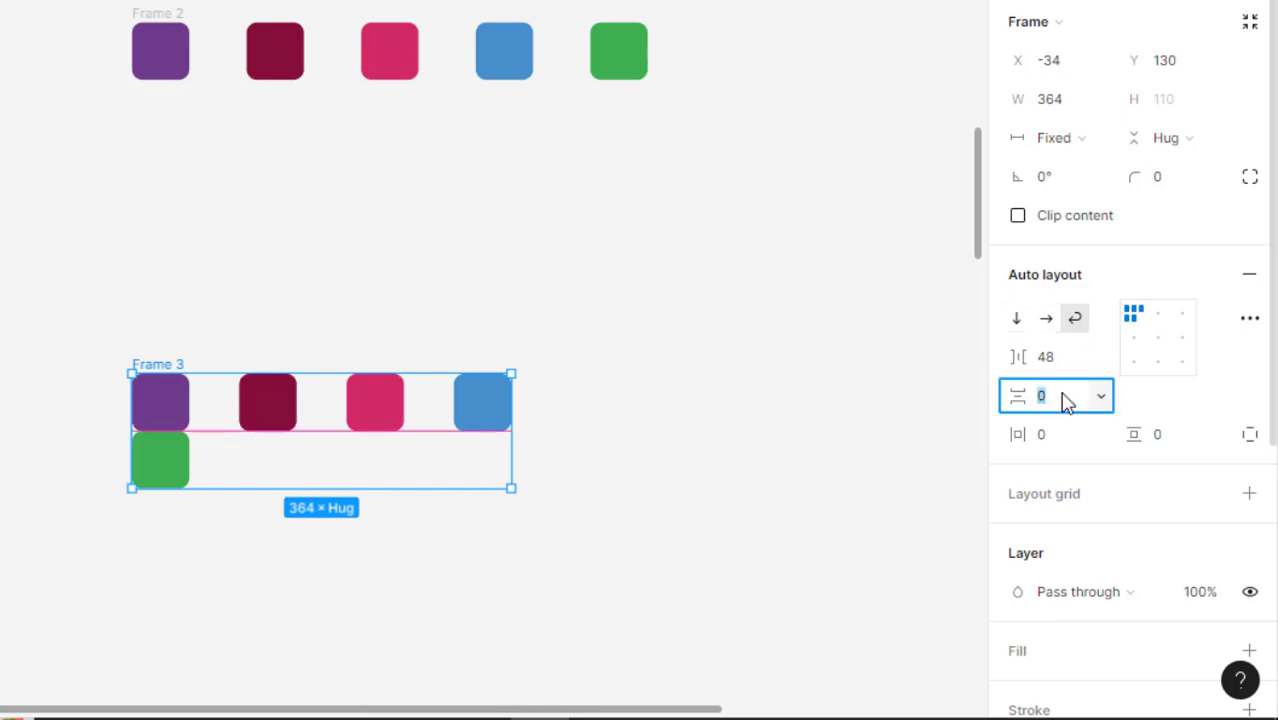
text(30)
key(Return)
click(702, 411)
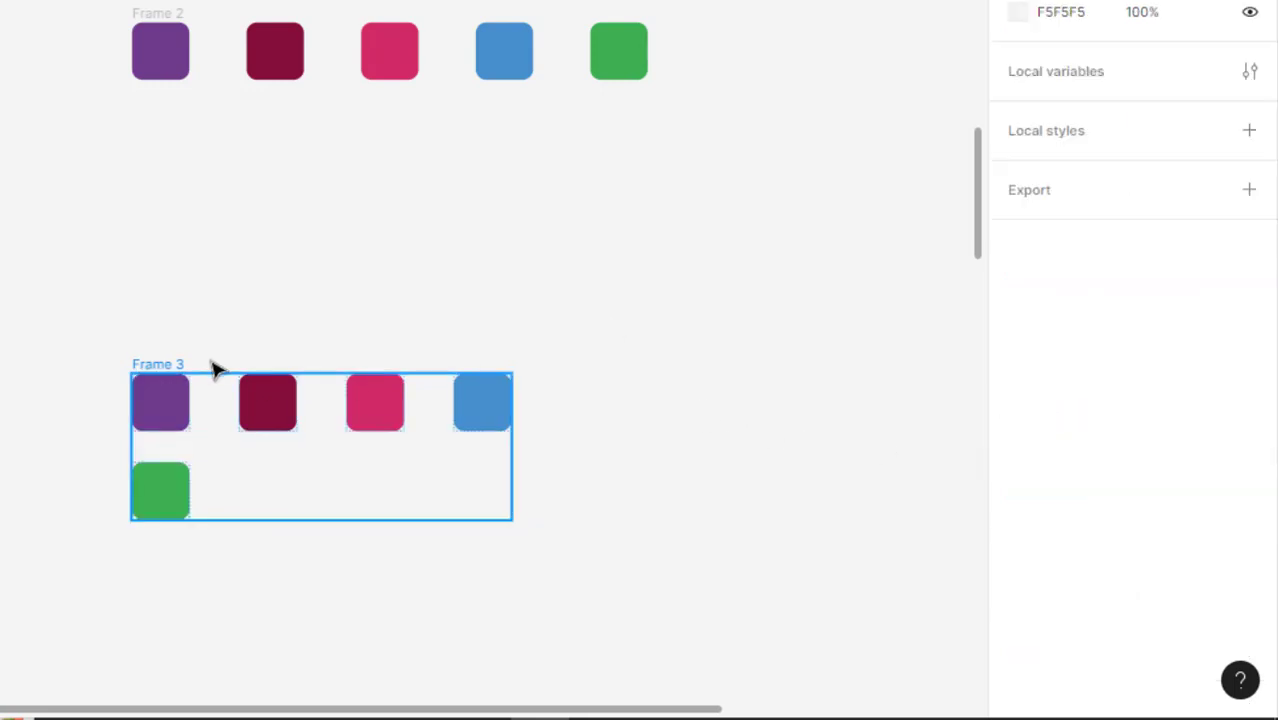
click(176, 366)
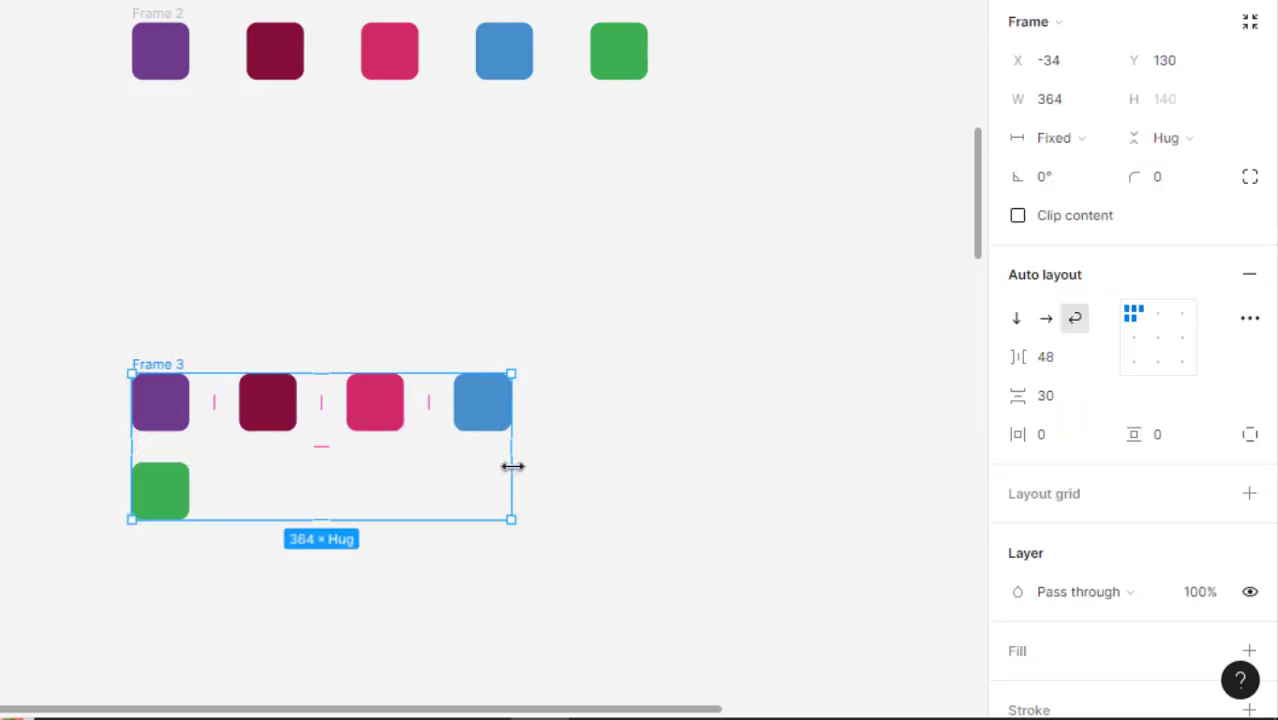
drag(512, 465, 722, 534)
Add auto layout to the straight vertical column of five squares below Frame 3
scroll(478, 345, down, 3)
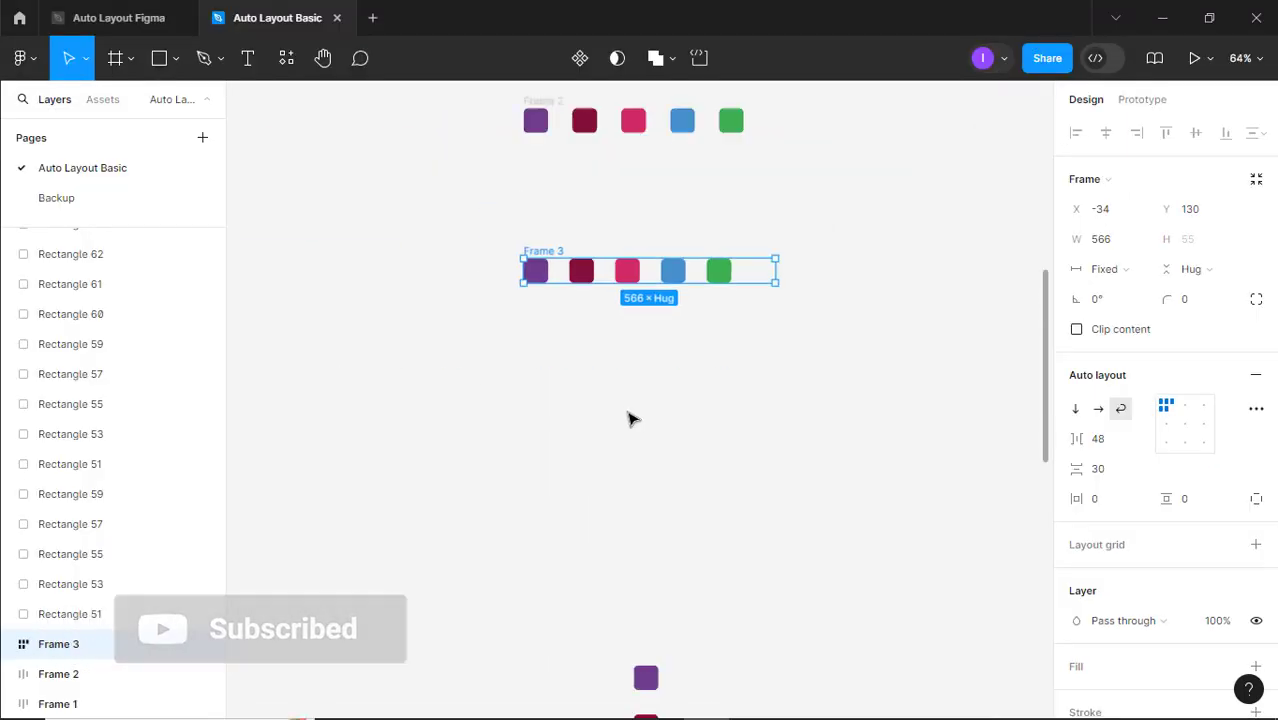
scroll(350, 169, down, 5)
scroll(666, 448, up, 2)
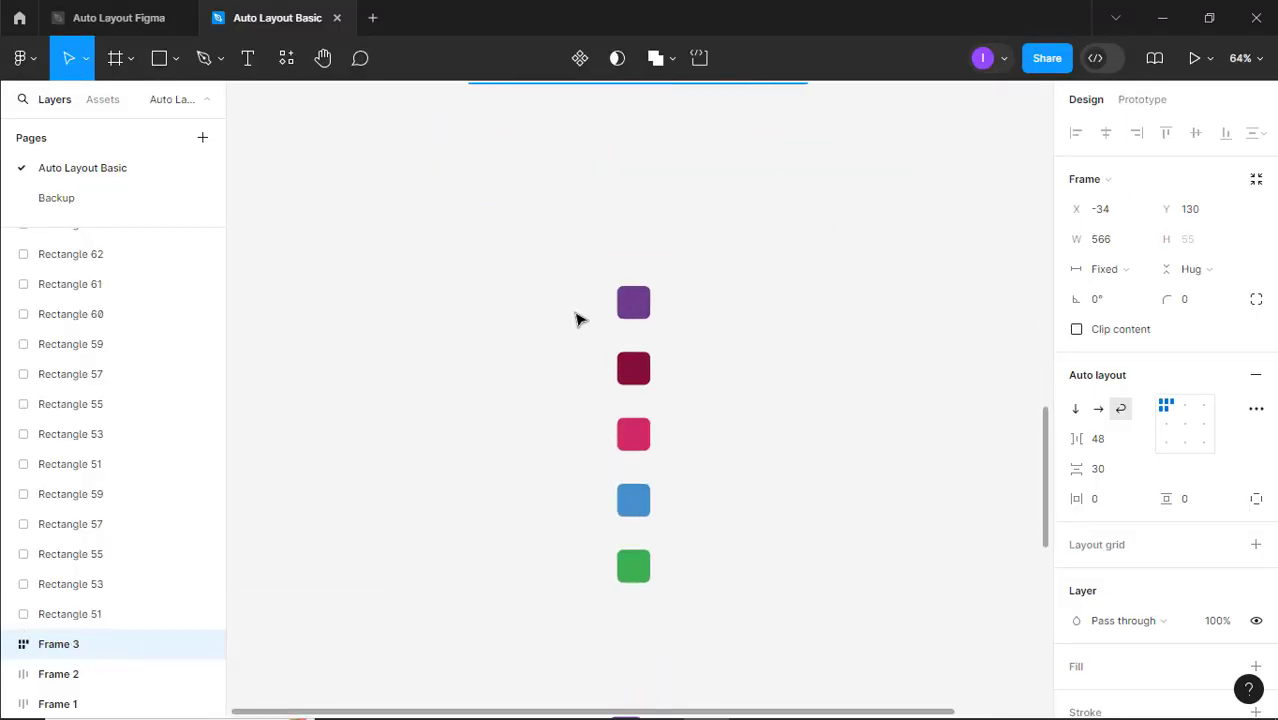
drag(548, 243, 712, 627)
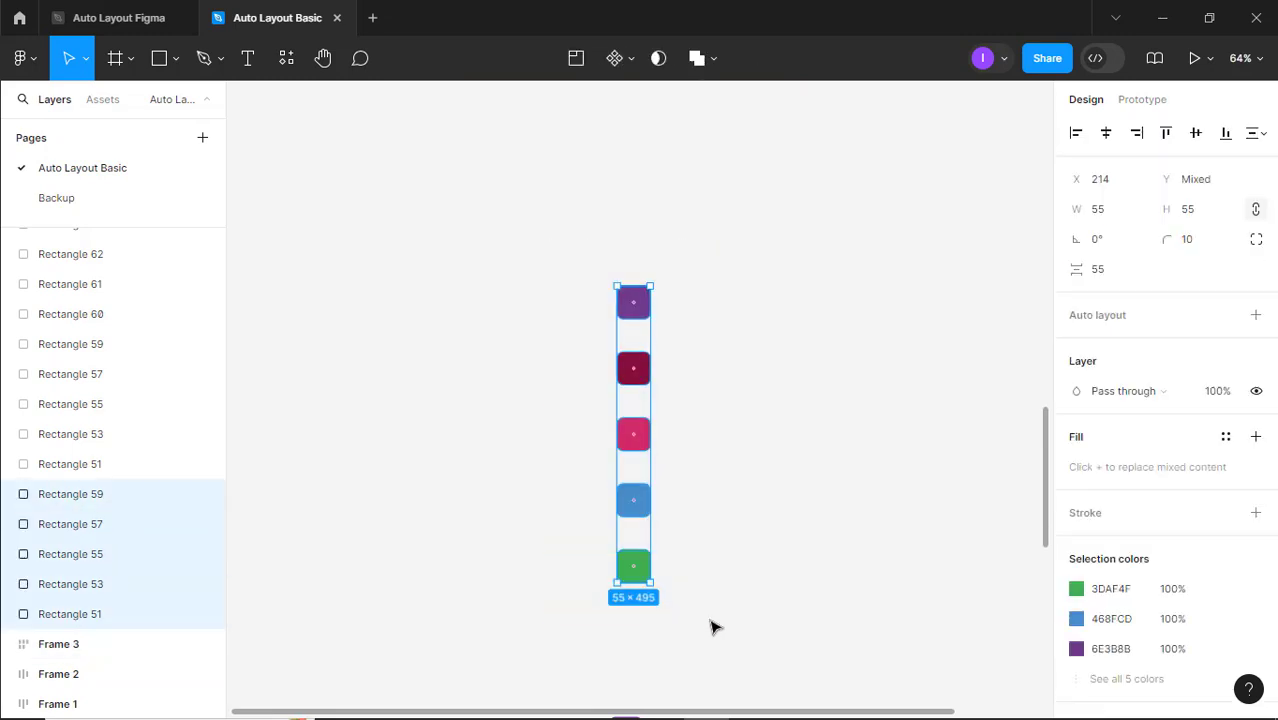
key(shift+a)
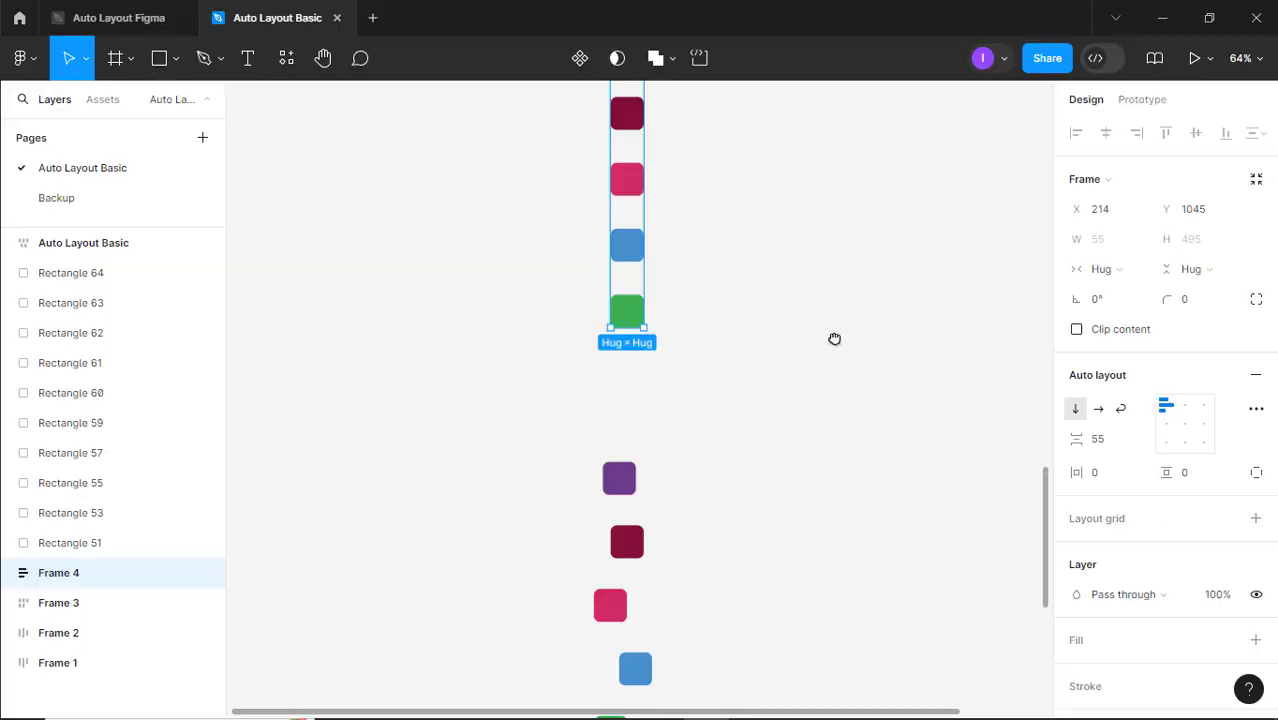
Add auto layout to the slightly staggered vertical column of five squares below the straight one
scroll(834, 339, down, 4)
drag(577, 207, 714, 626)
key(shift+a)
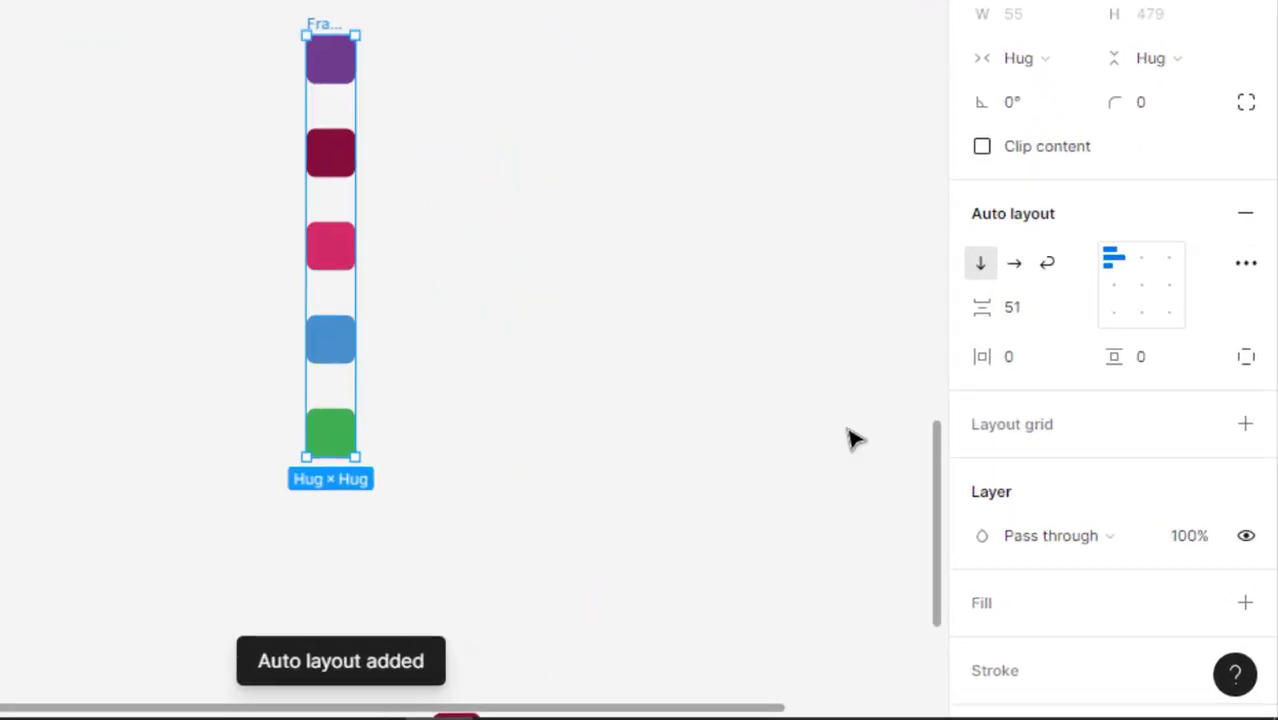
Add auto layout to the diagonally scattered group of five squares below the staggered column
scroll(639, 366, down, 10)
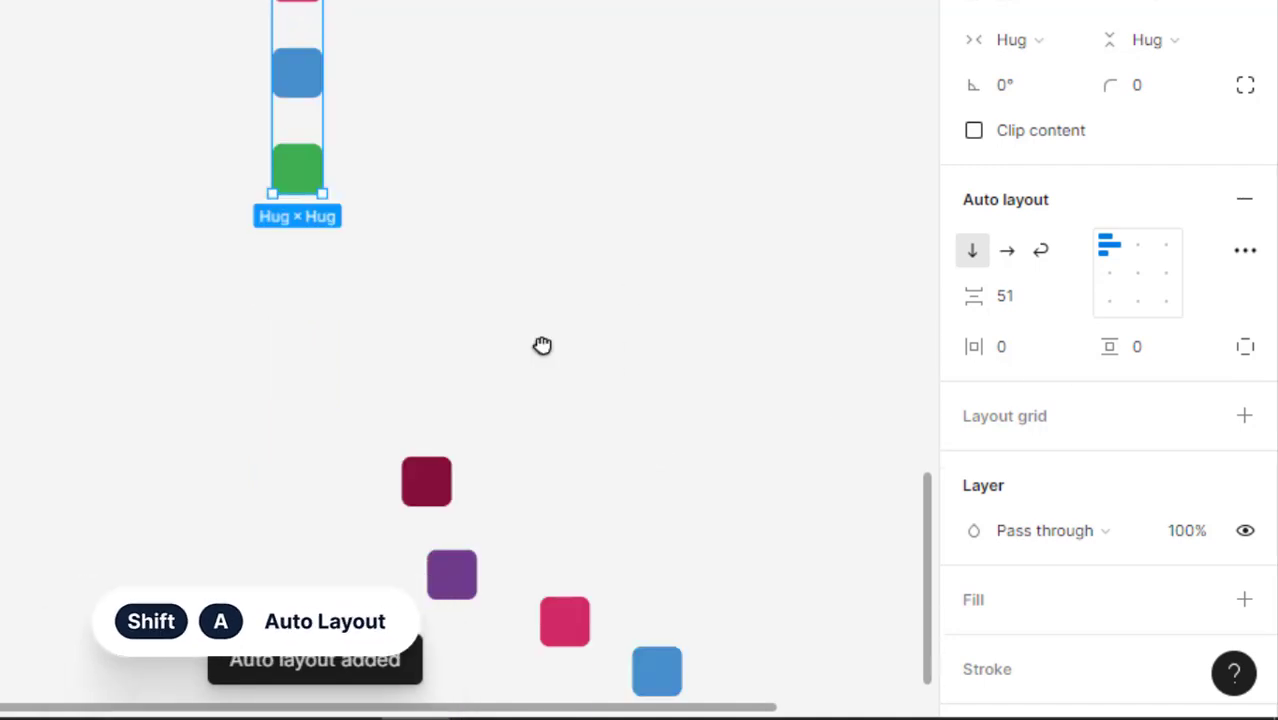
click(415, 280)
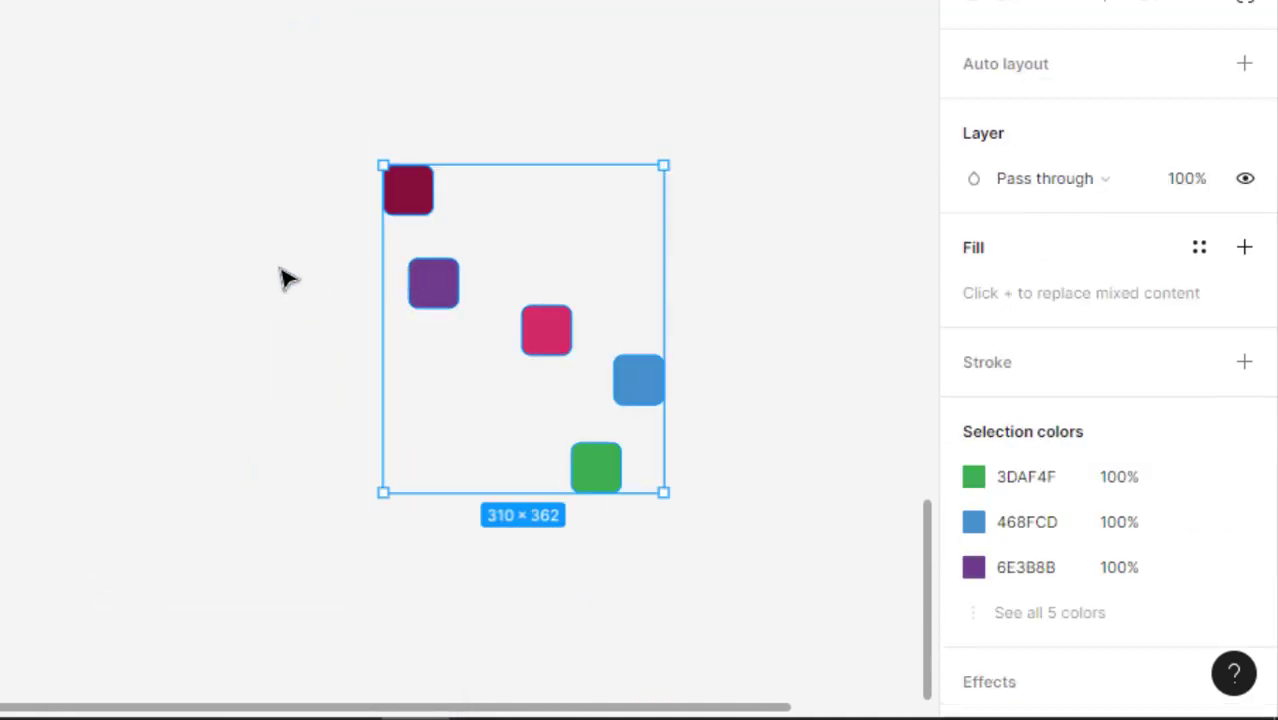
key(shift+a)
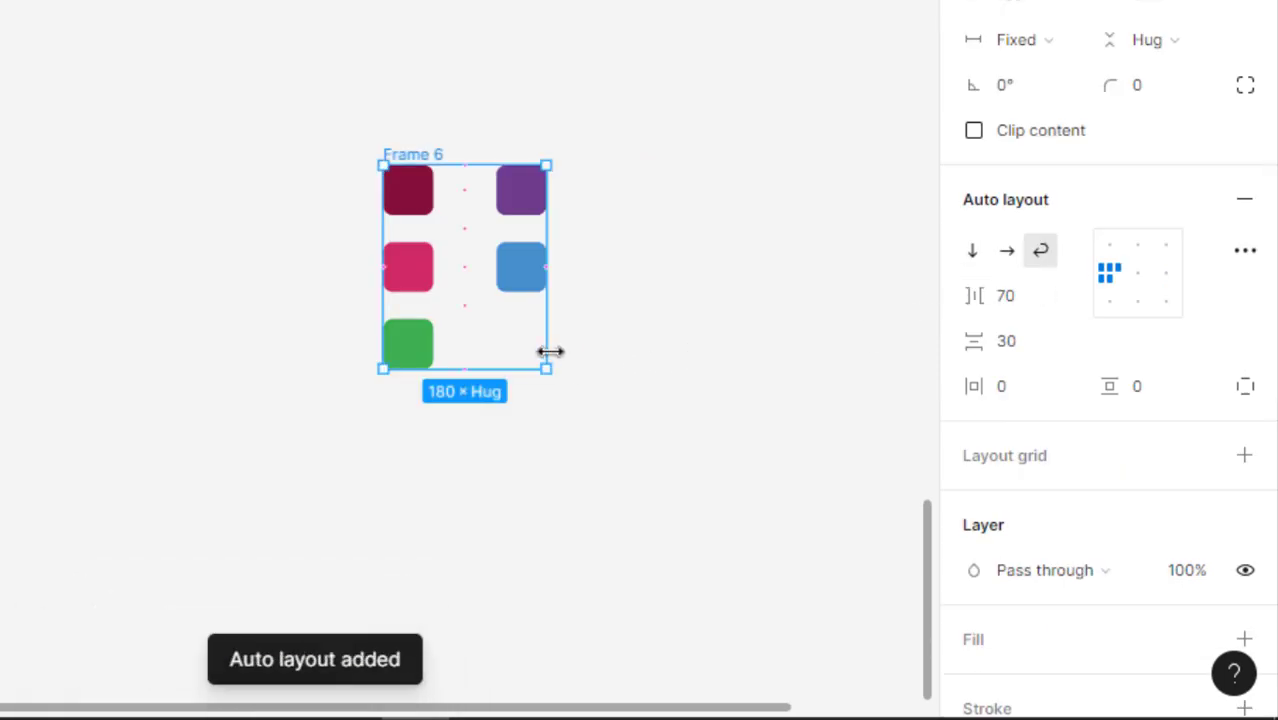
Narrow the wrapped Frame 6 to a width of about 145 and align its squares to the center
drag(550, 352, 639, 346)
key(ctrl+z)
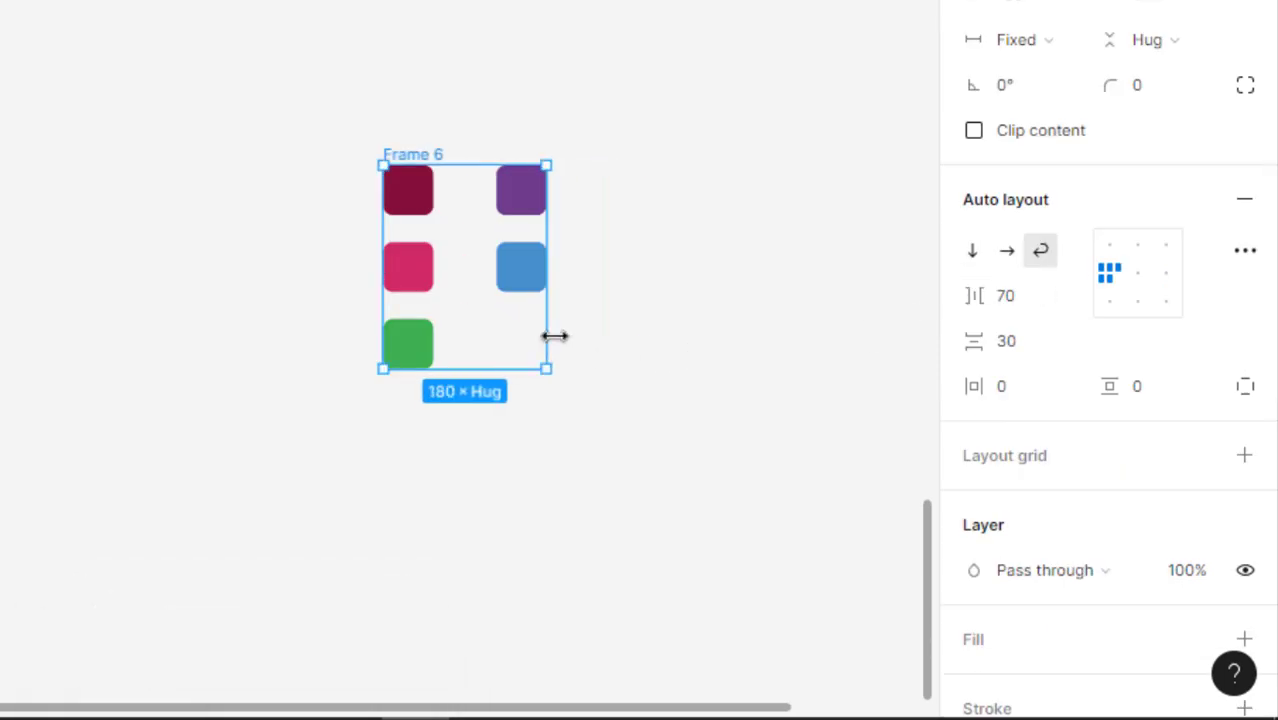
mouse_move(498, 364)
mouse_down()
mouse_move(465, 379)
mouse_move(516, 379)
mouse_up()
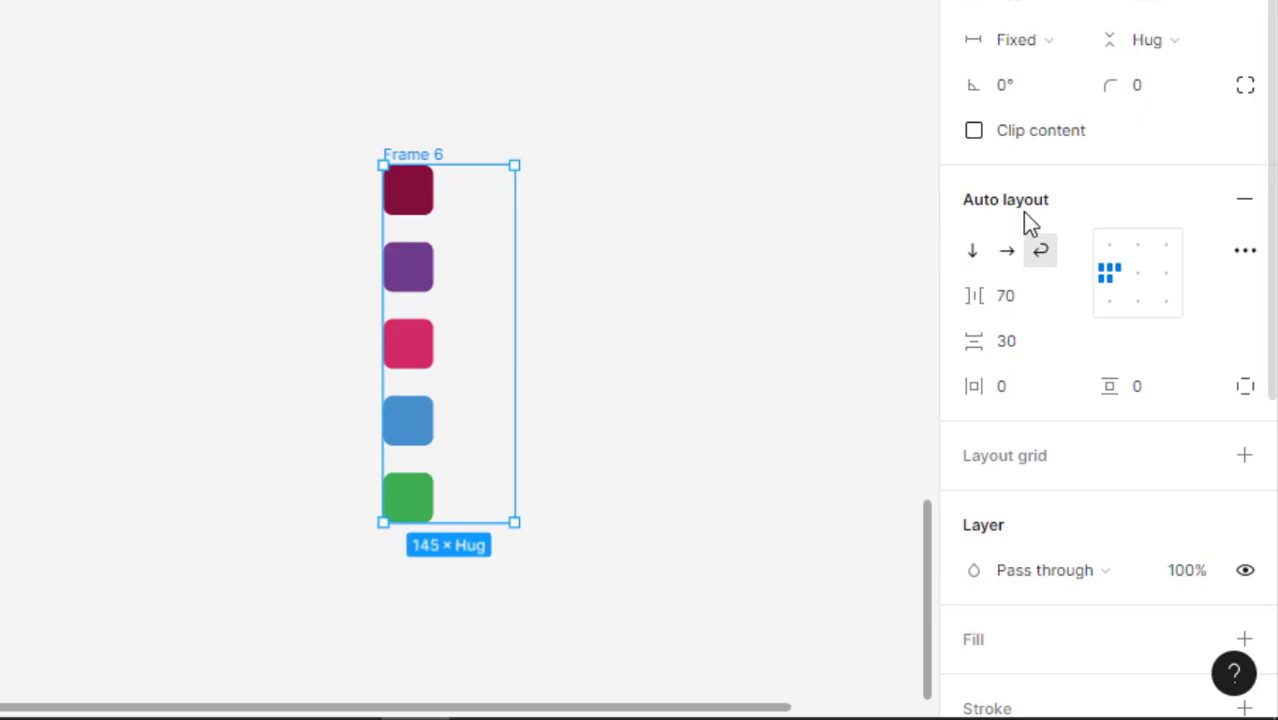
click(1126, 285)
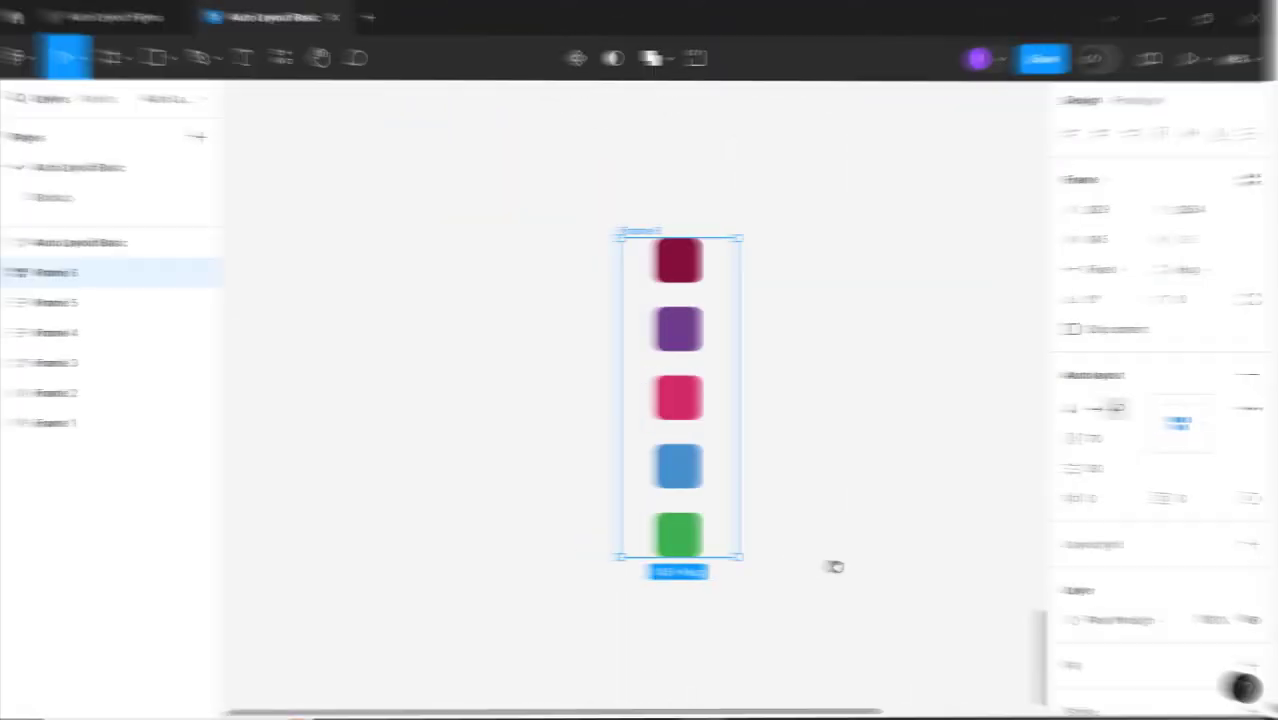
Set both the horizontal and vertical padding of Frame 6 to 30
click(824, 445)
click(655, 230)
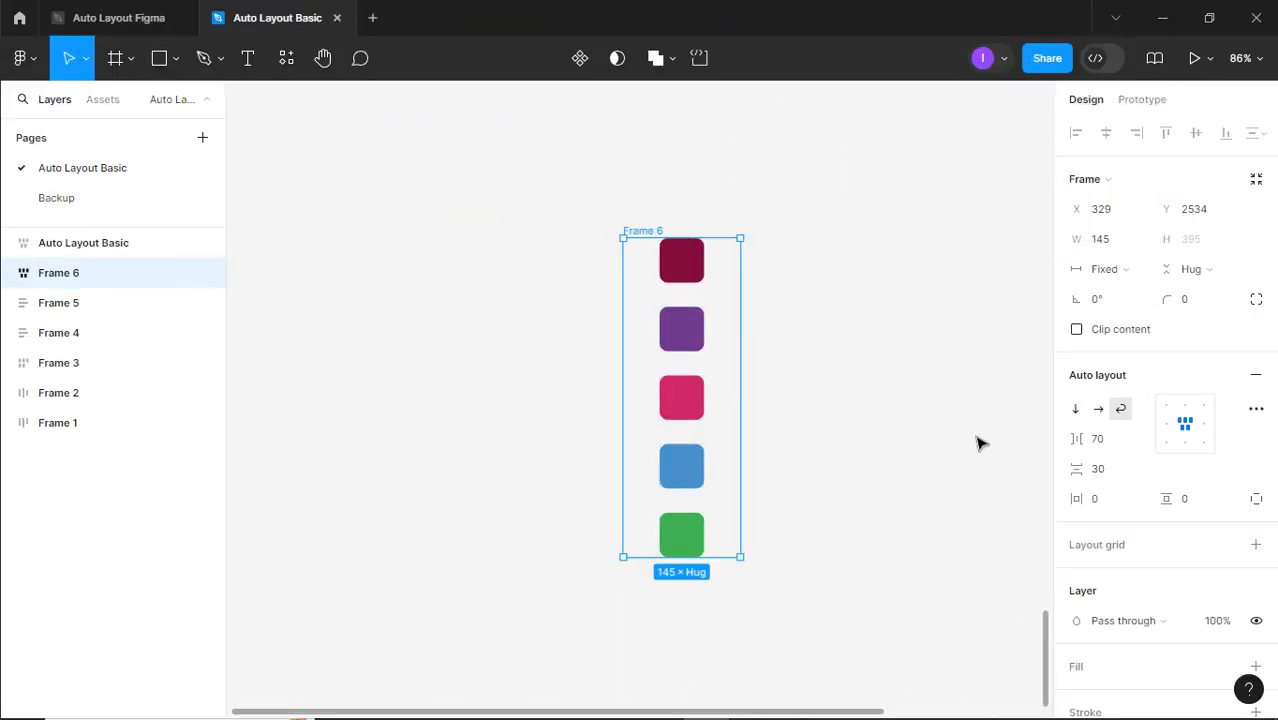
click(1115, 512)
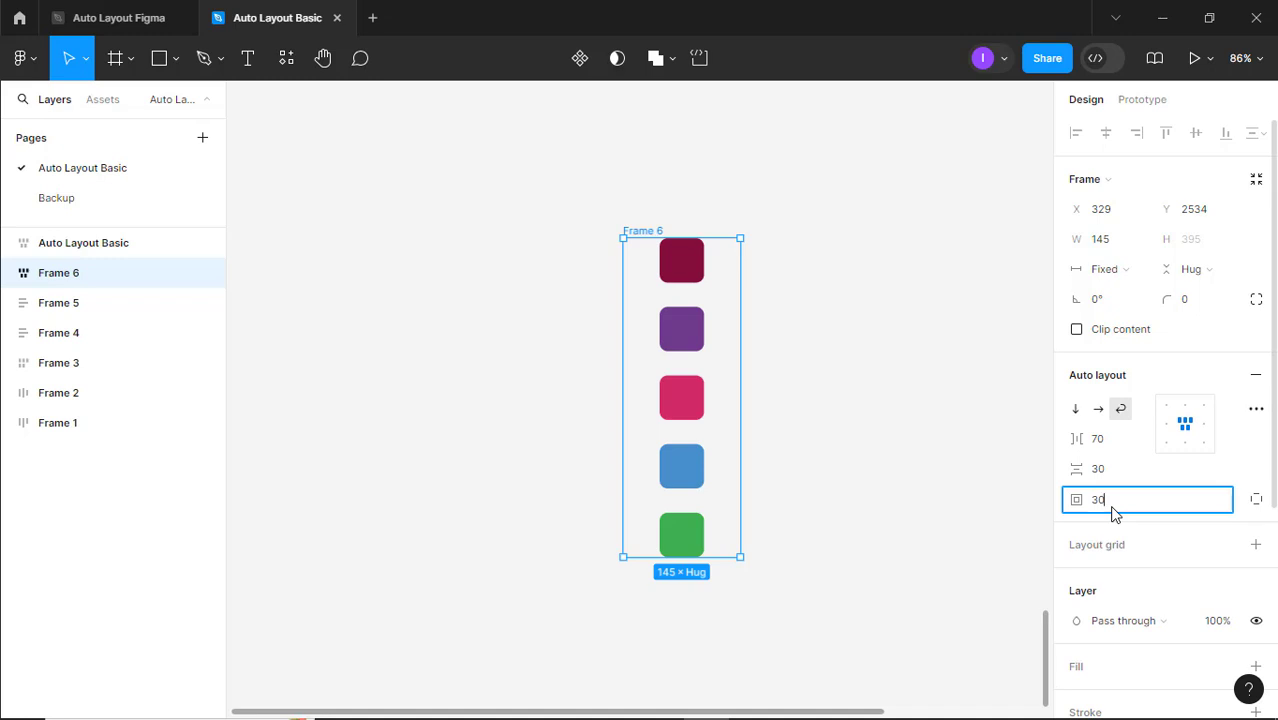
text(30)
key(Return)
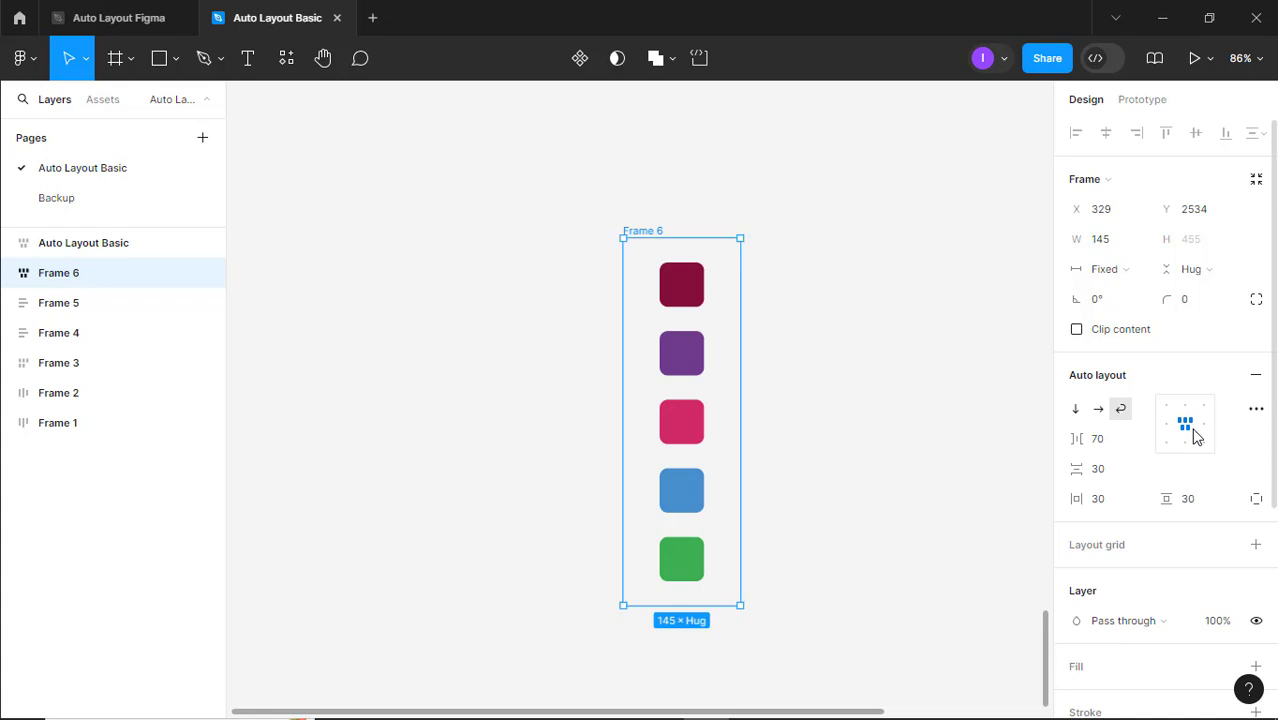
Apply the Black color style as the fill of Frame 6
scroll(1190, 466, down, 3)
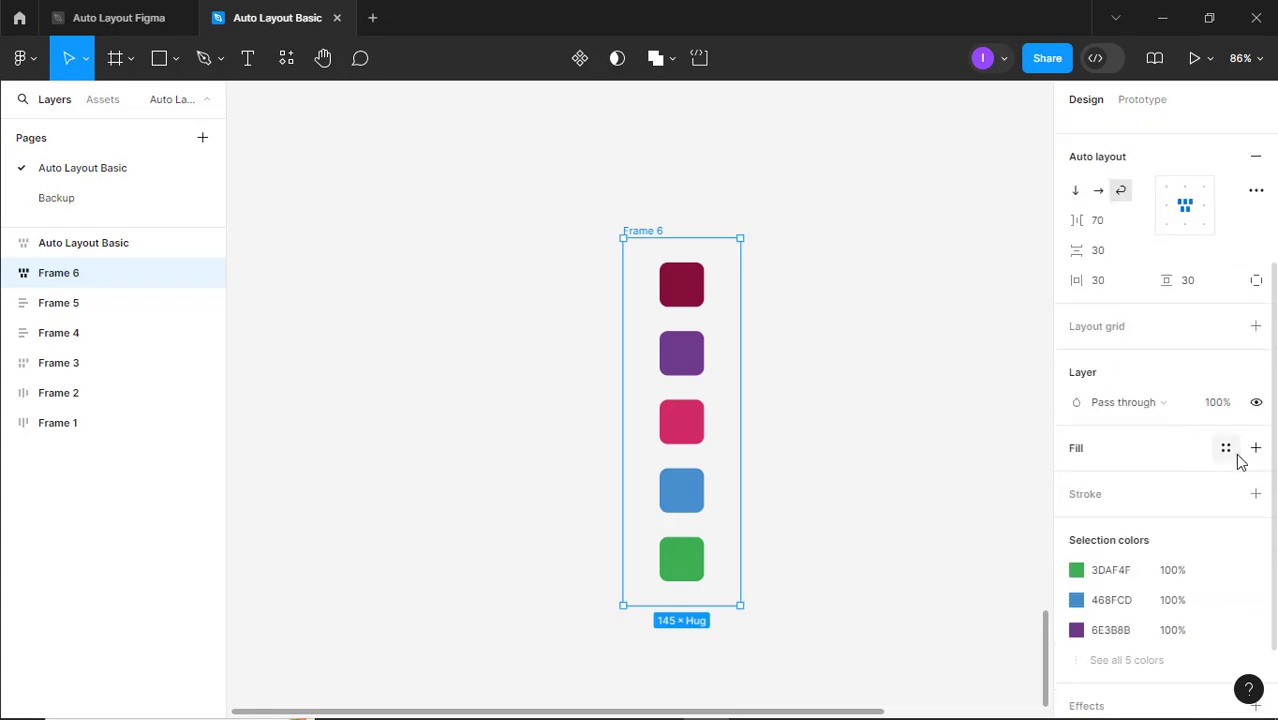
click(1226, 449)
key(Escape)
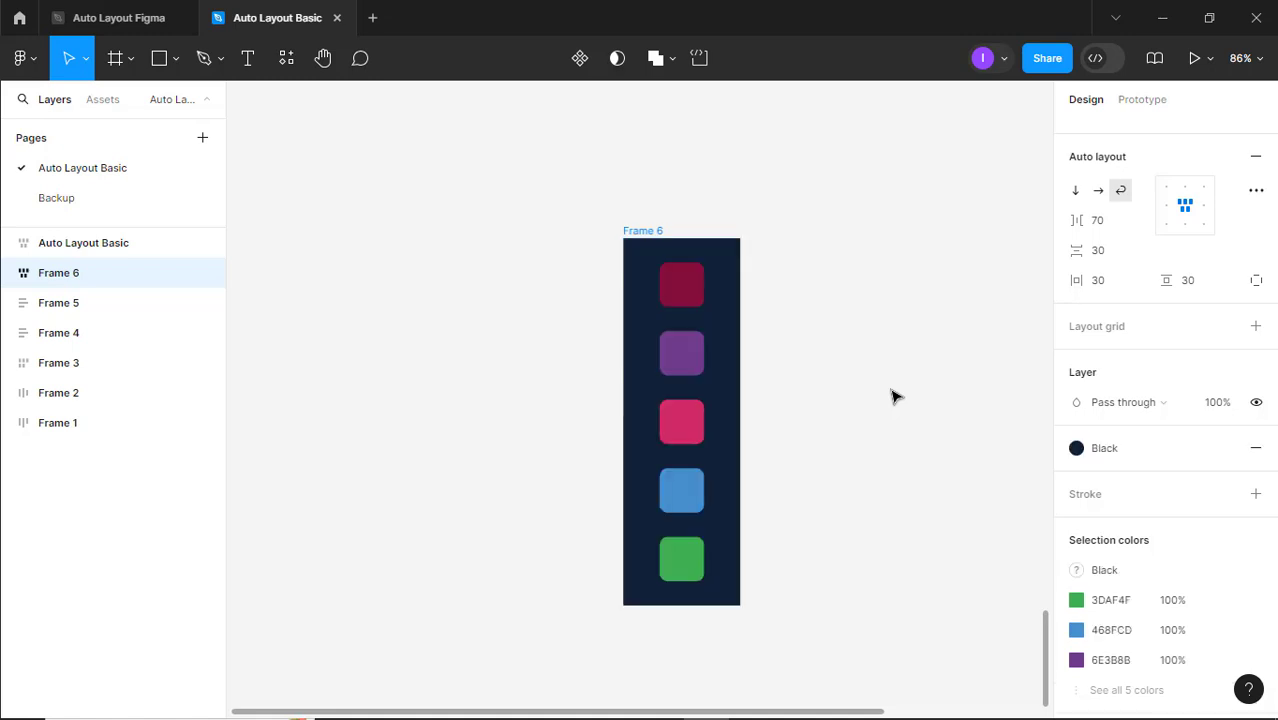
click(892, 392)
Enlarge Frame 6 to about 756 wide and 528 high so the five squares fit in one row
click(656, 237)
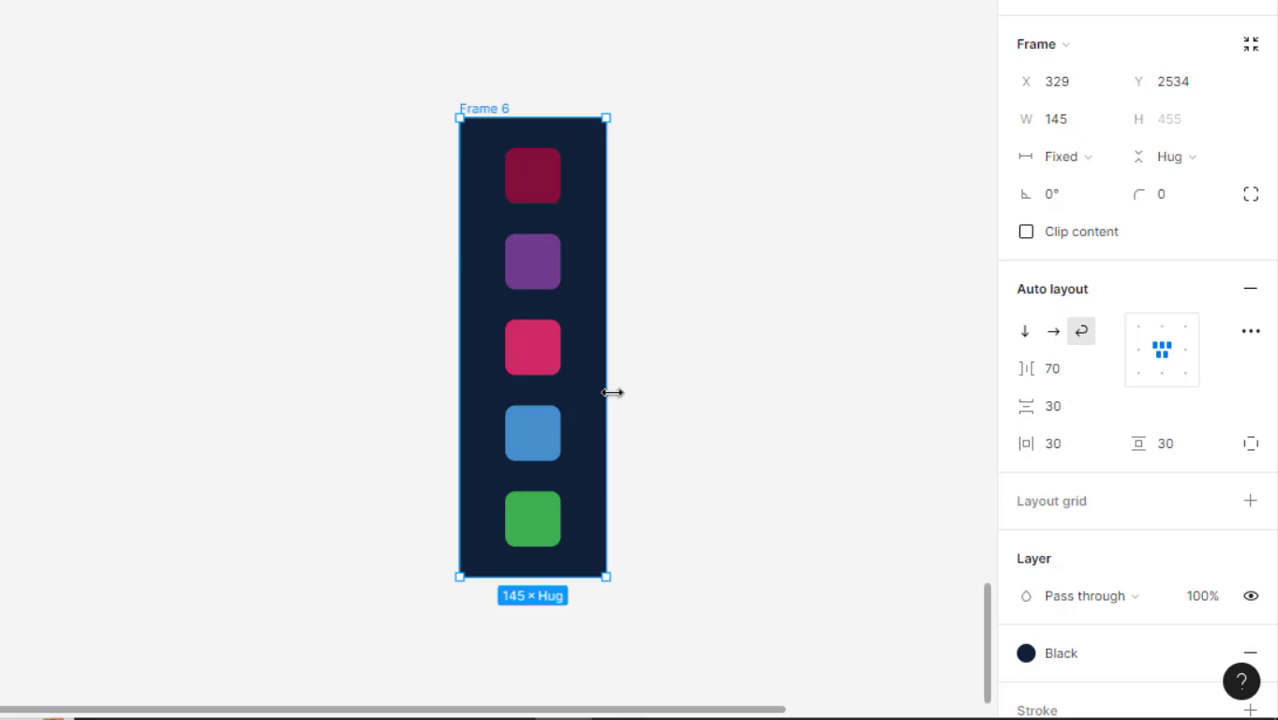
drag(743, 457, 1081, 446)
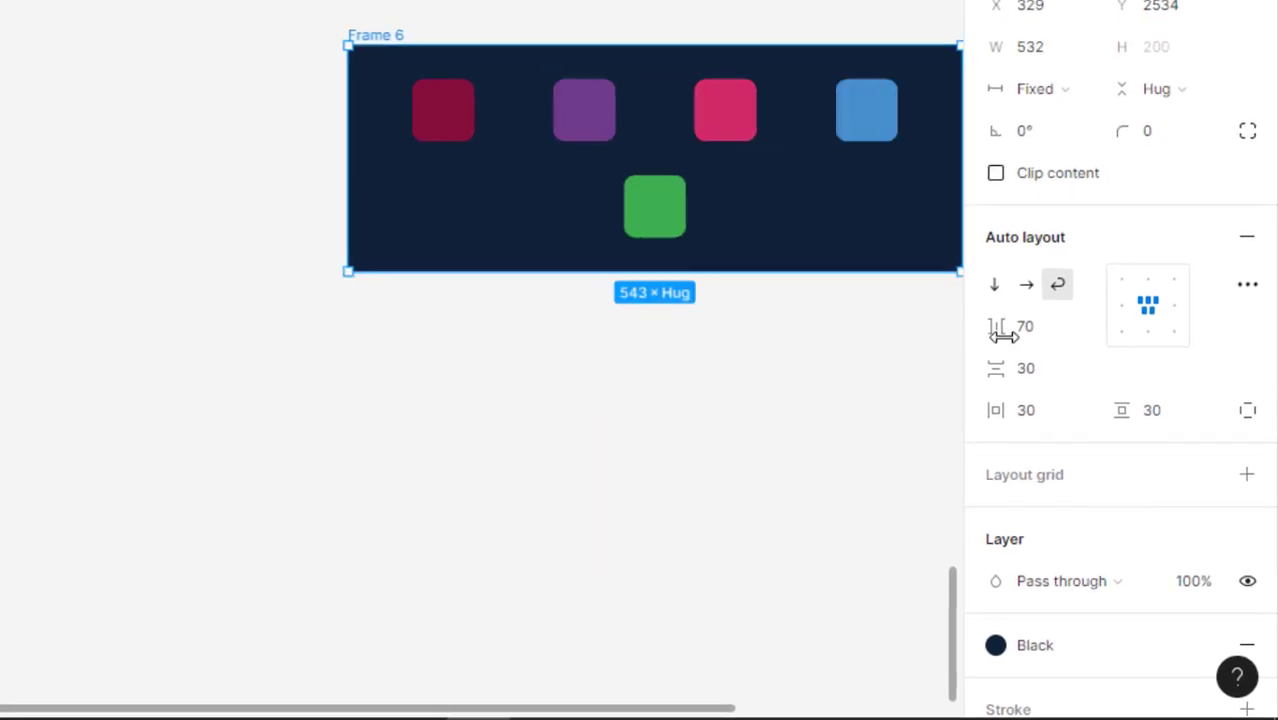
drag(1003, 336, 890, 396)
drag(632, 176, 622, 636)
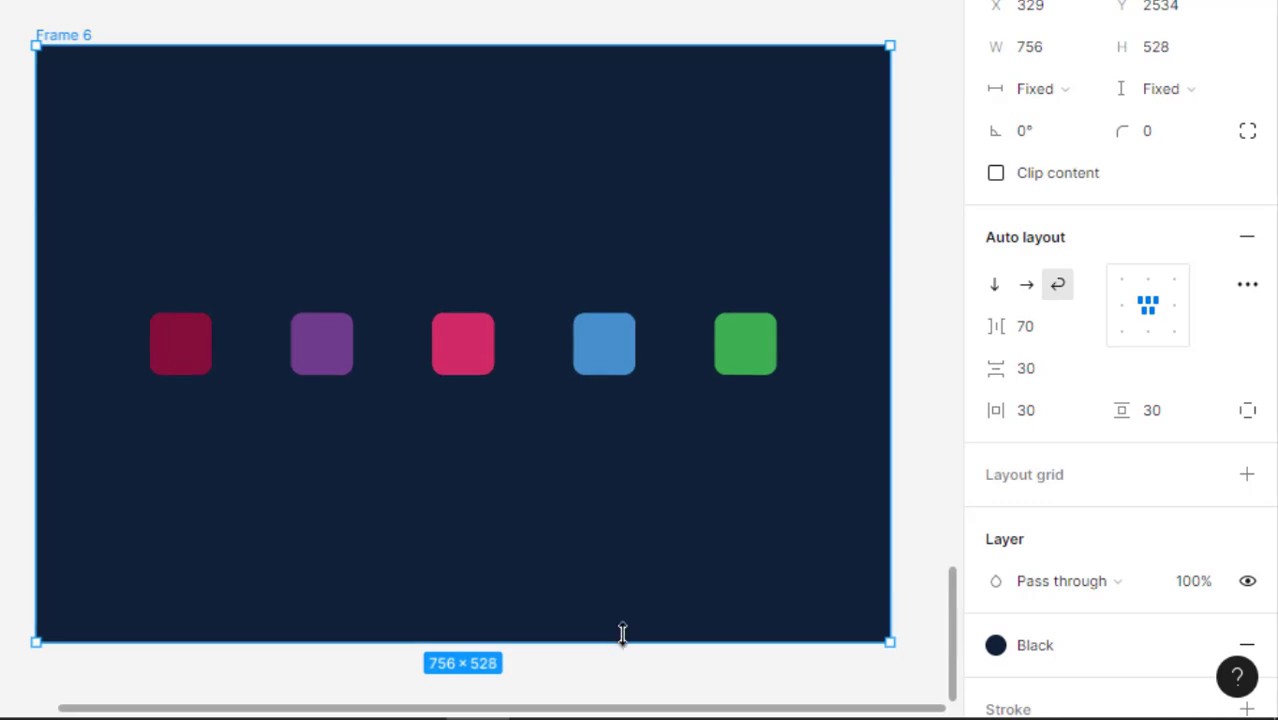
Switch the auto layout direction of Frame 6 to horizontal, followed by vertical
click(1031, 292)
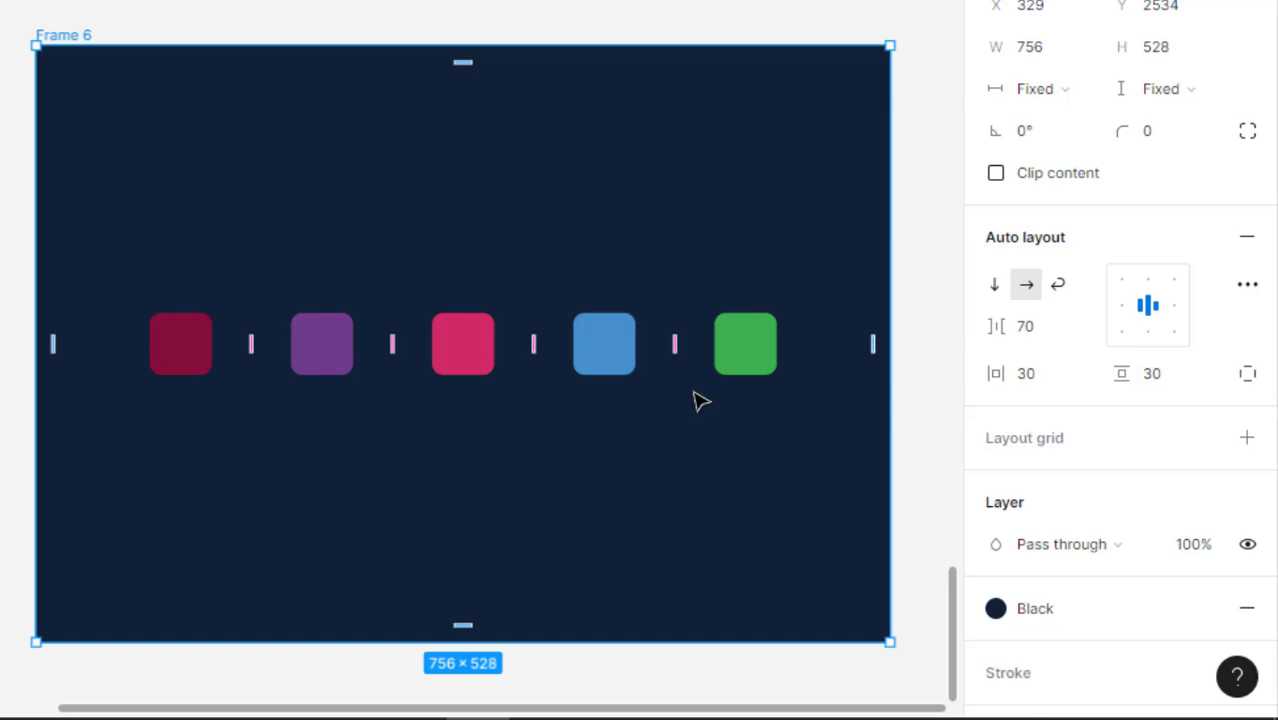
drag(703, 447, 639, 303)
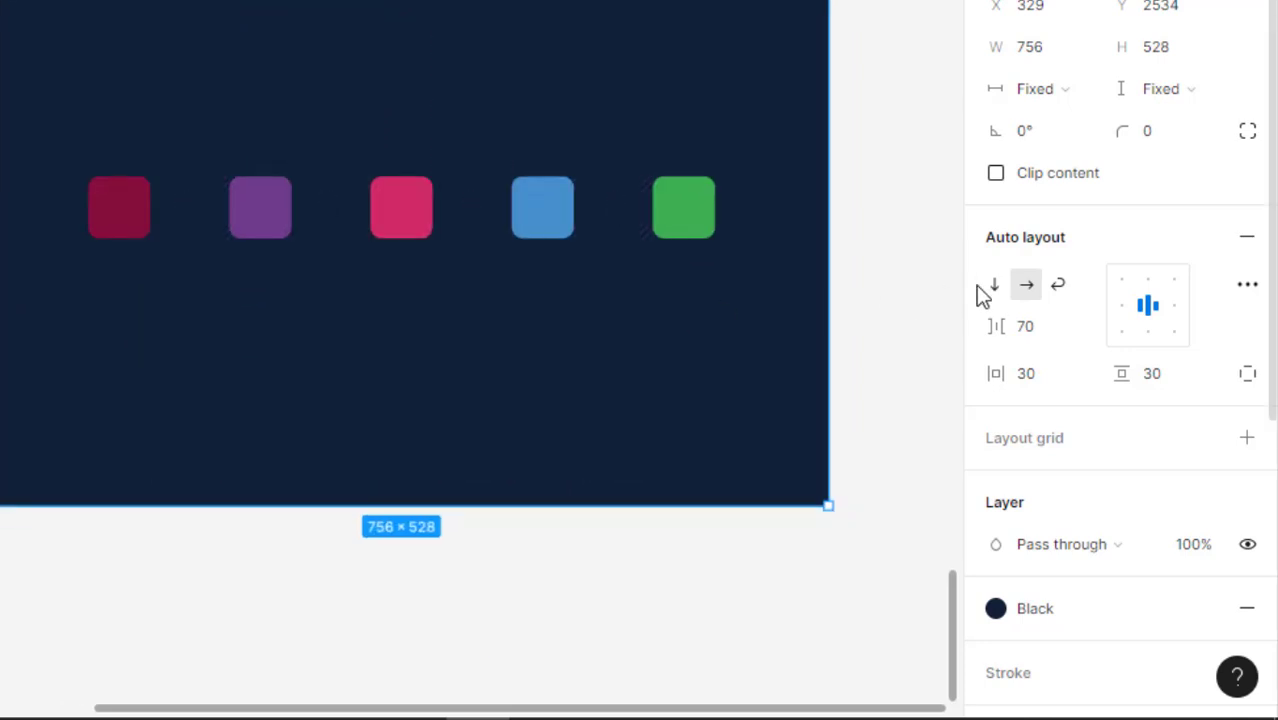
click(993, 287)
click(625, 560)
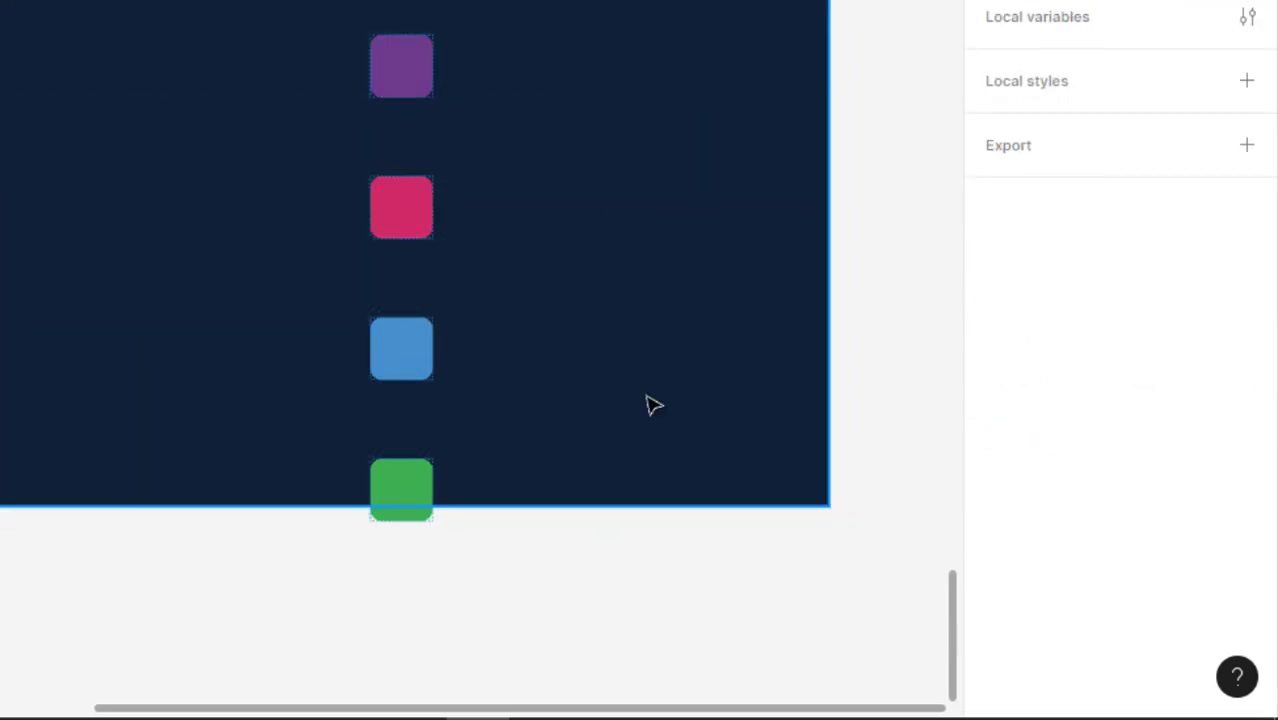
click(620, 375)
scroll(585, 328, down, 3)
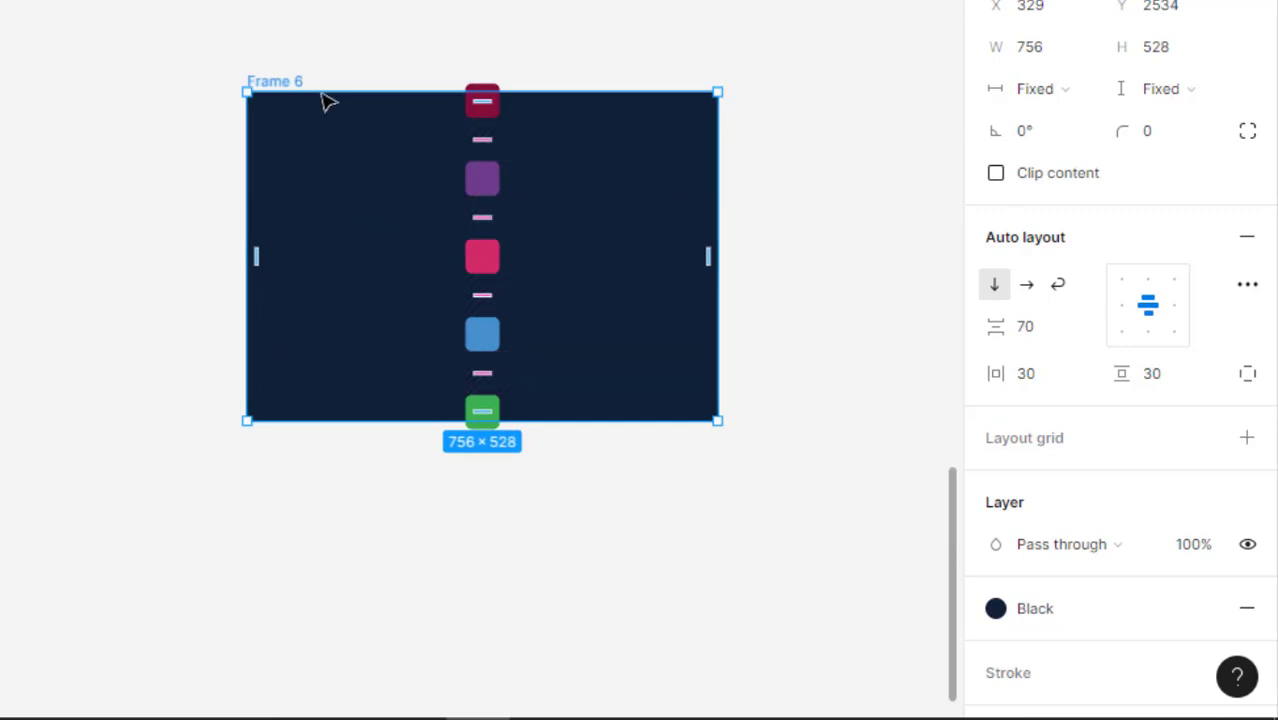
Extend the height of Frame 6 to about 884 so the whole vertical column fits inside
click(371, 29)
click(308, 92)
drag(430, 421, 437, 640)
Try the left, right and bottom alignments for the squares in Frame 6, finishing with center alignment
click(1120, 335)
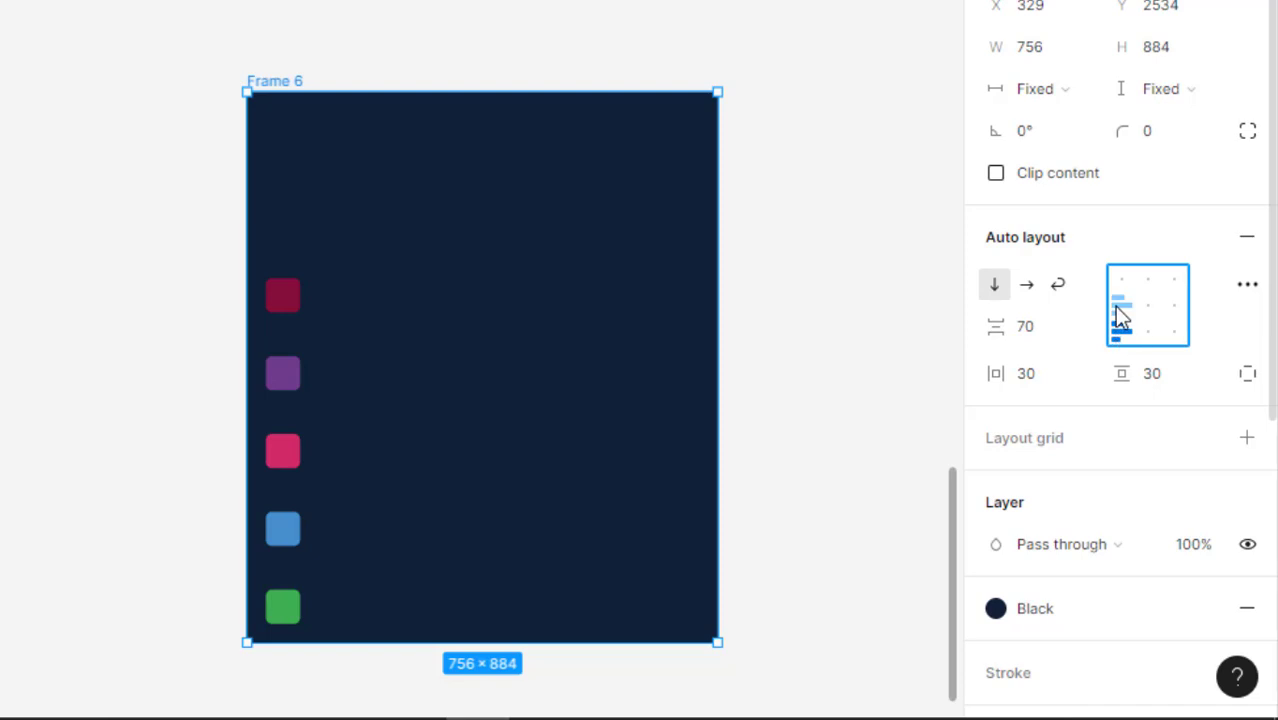
click(1120, 308)
click(1120, 290)
click(1170, 285)
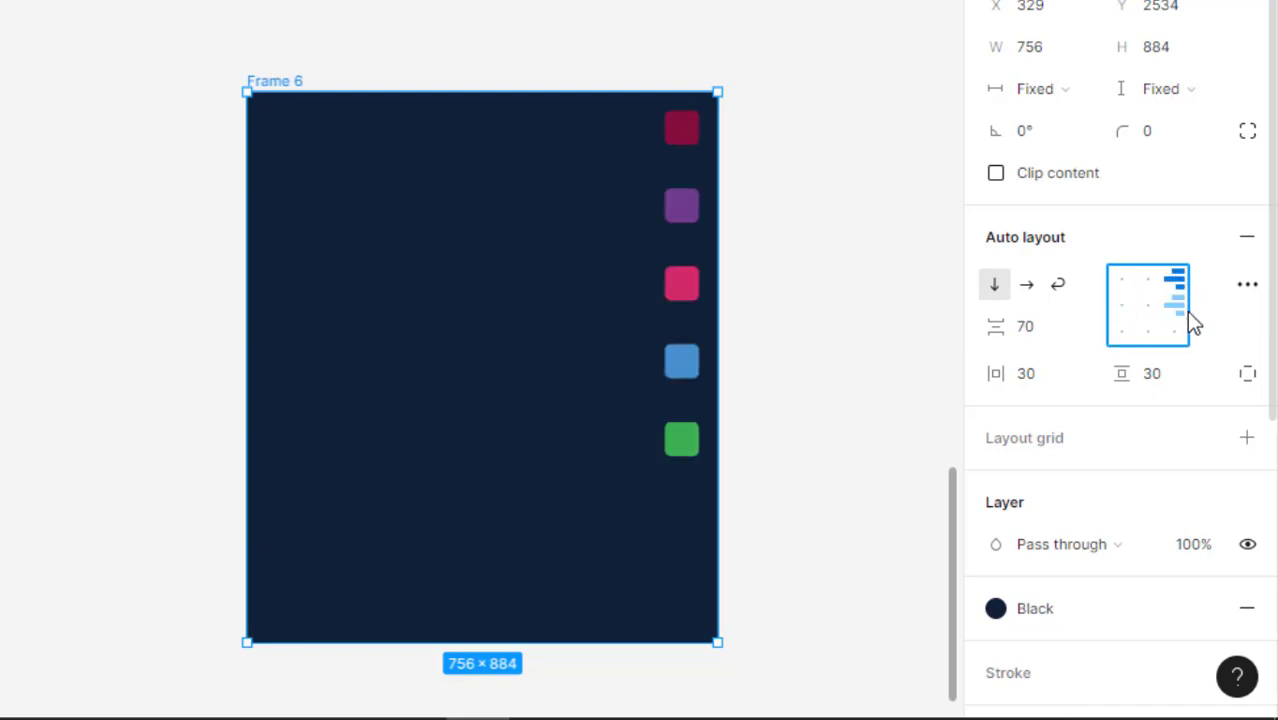
click(1178, 308)
click(1176, 340)
click(1143, 340)
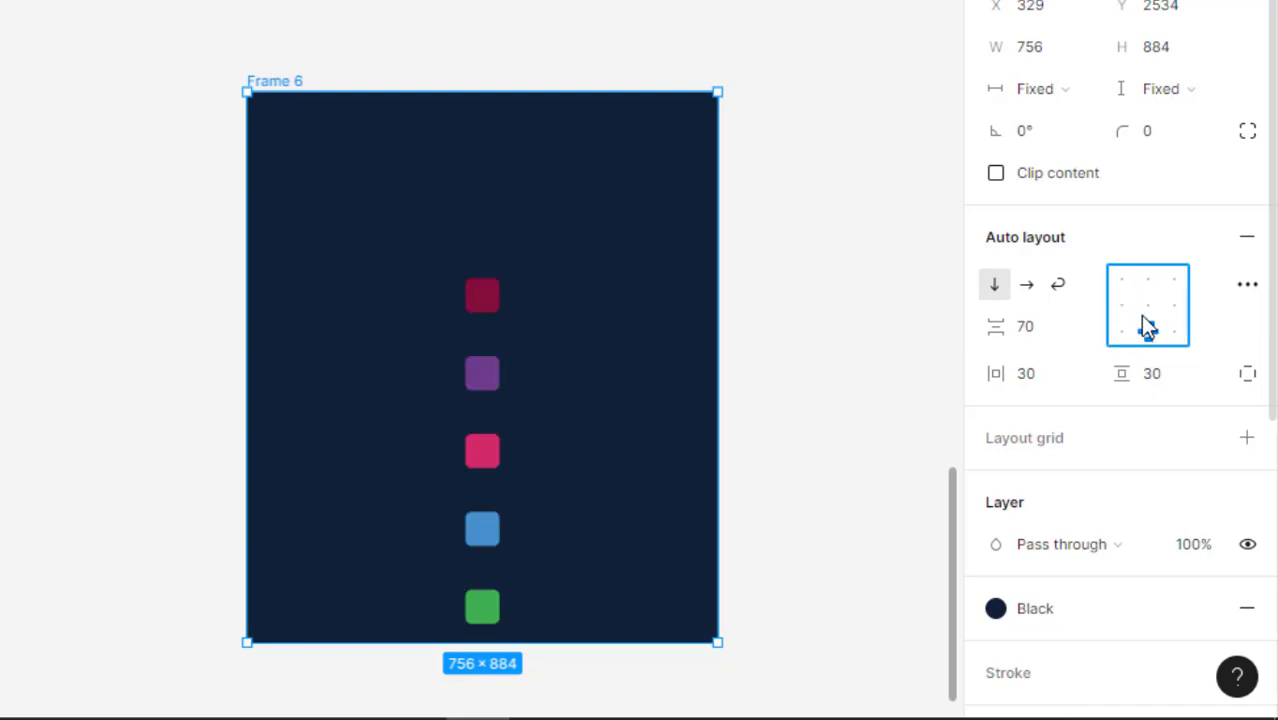
click(1146, 320)
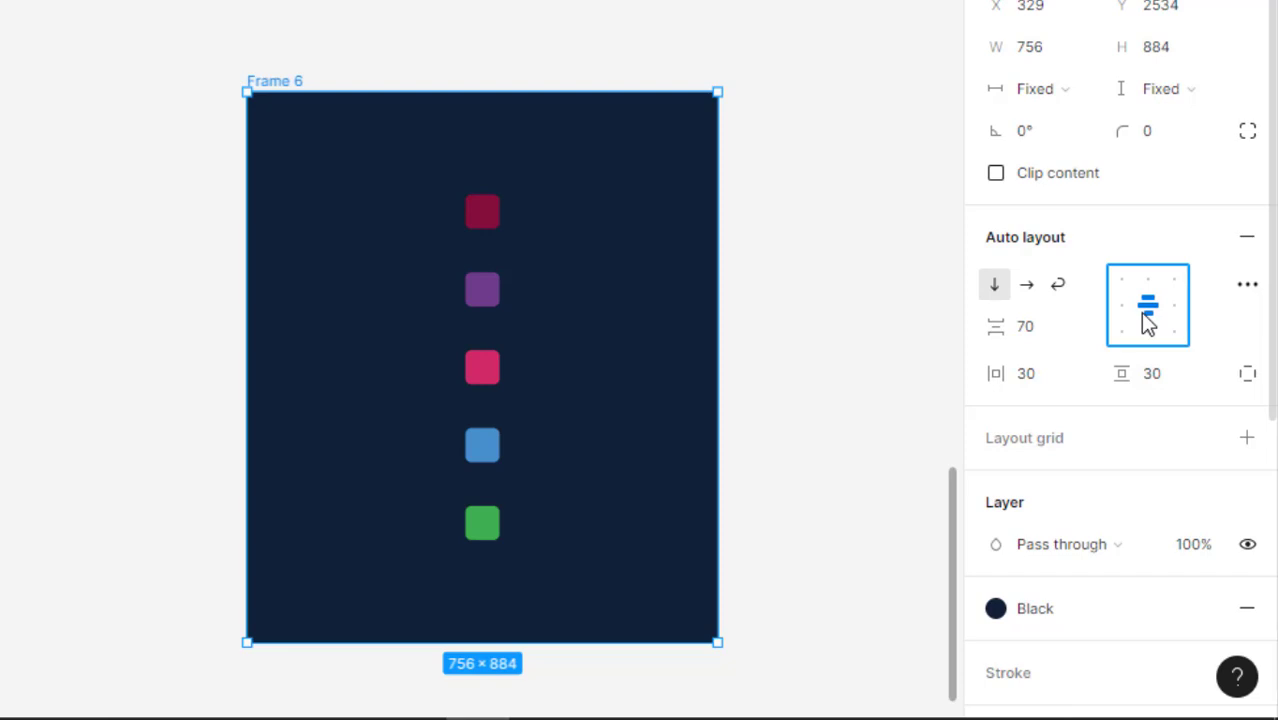
Switch the direction of Frame 6 to horizontal, followed by wrap, and undo a trial widening to about 1039
click(1033, 297)
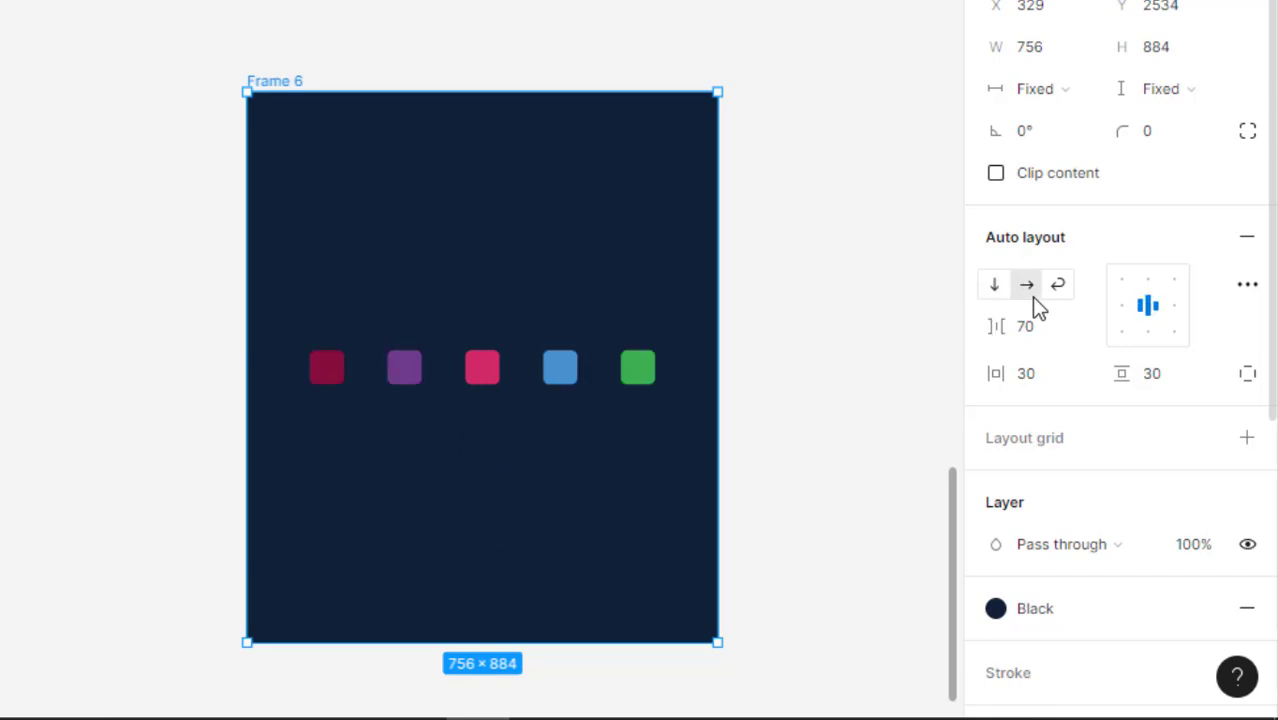
click(1057, 292)
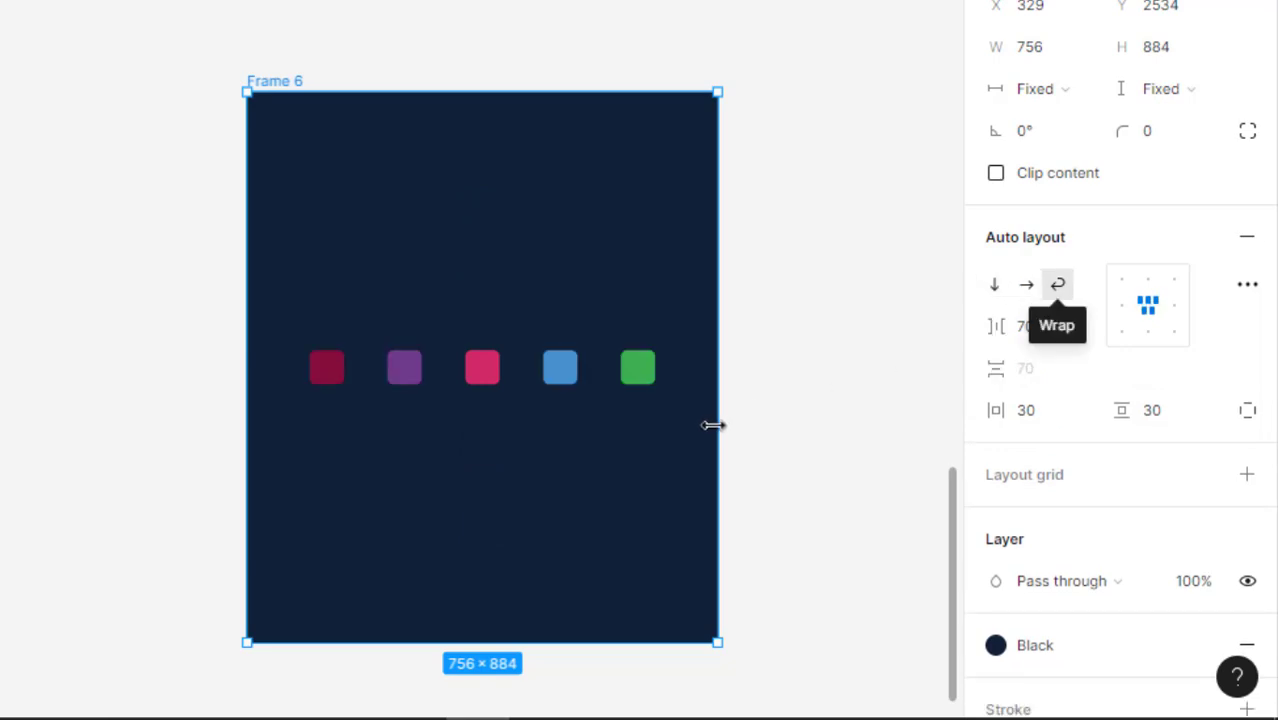
drag(718, 418, 893, 399)
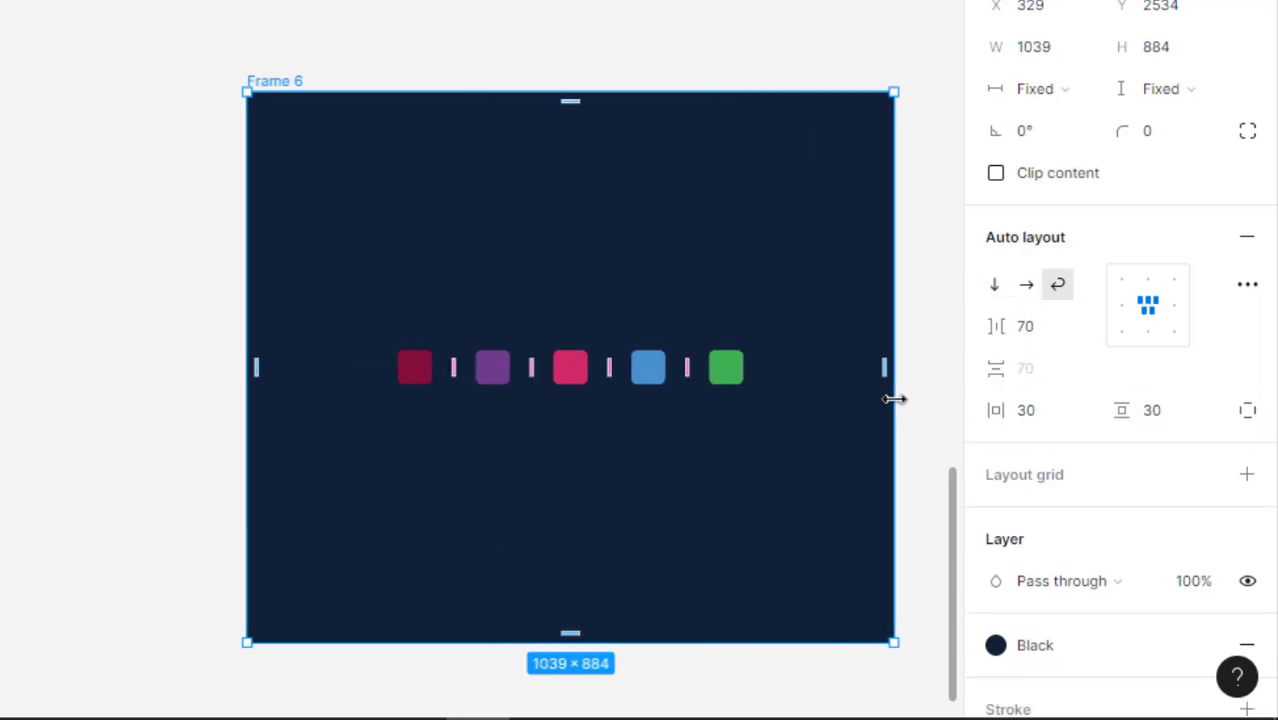
key(ctrl+z)
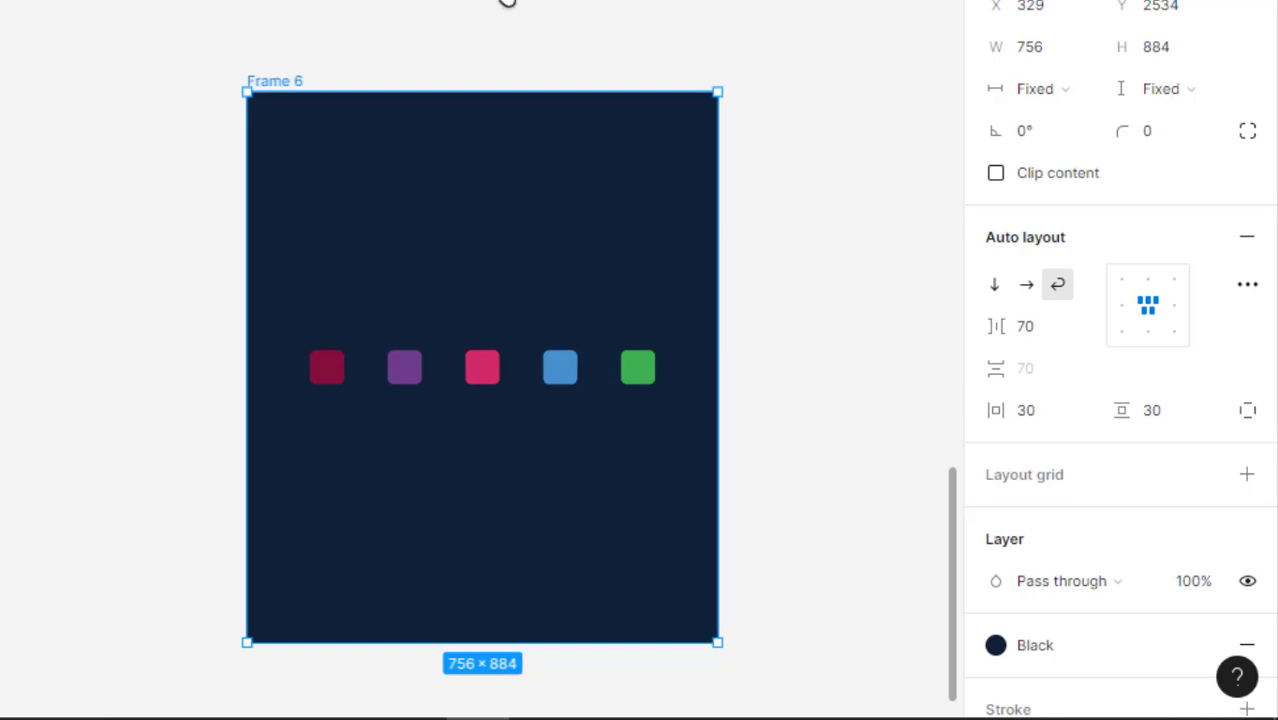
drag(510, 2, 465, 172)
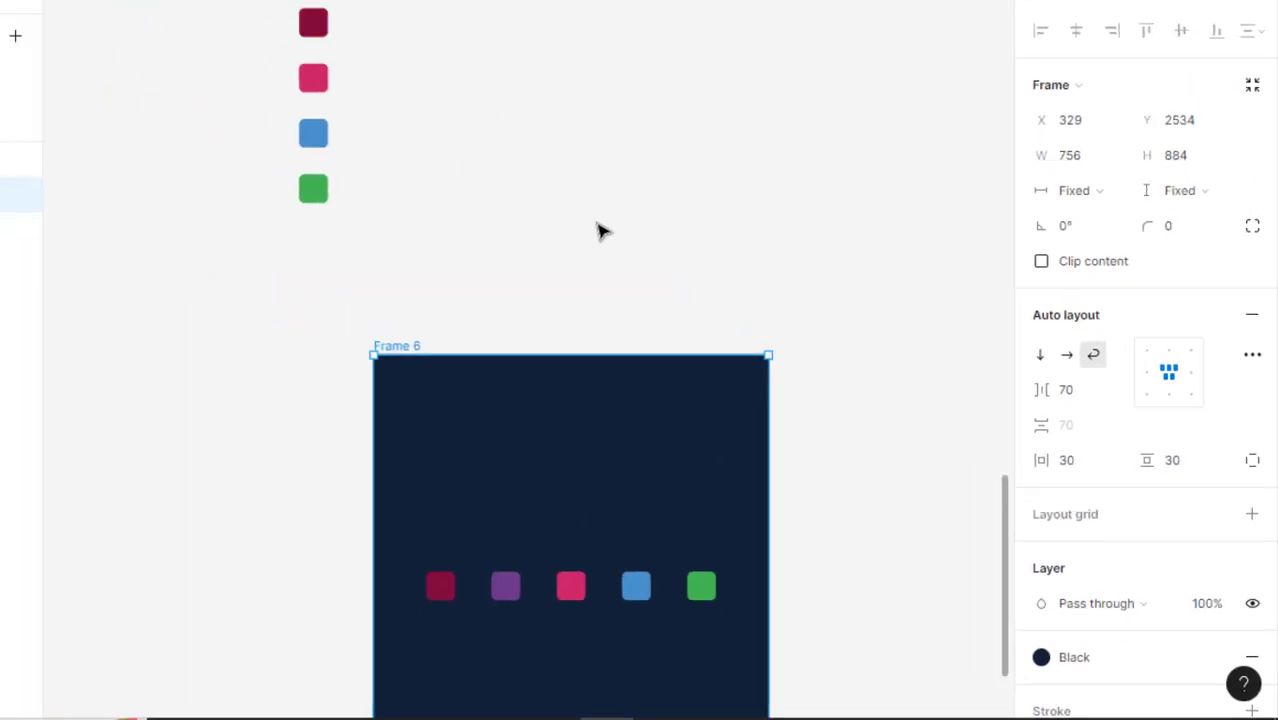